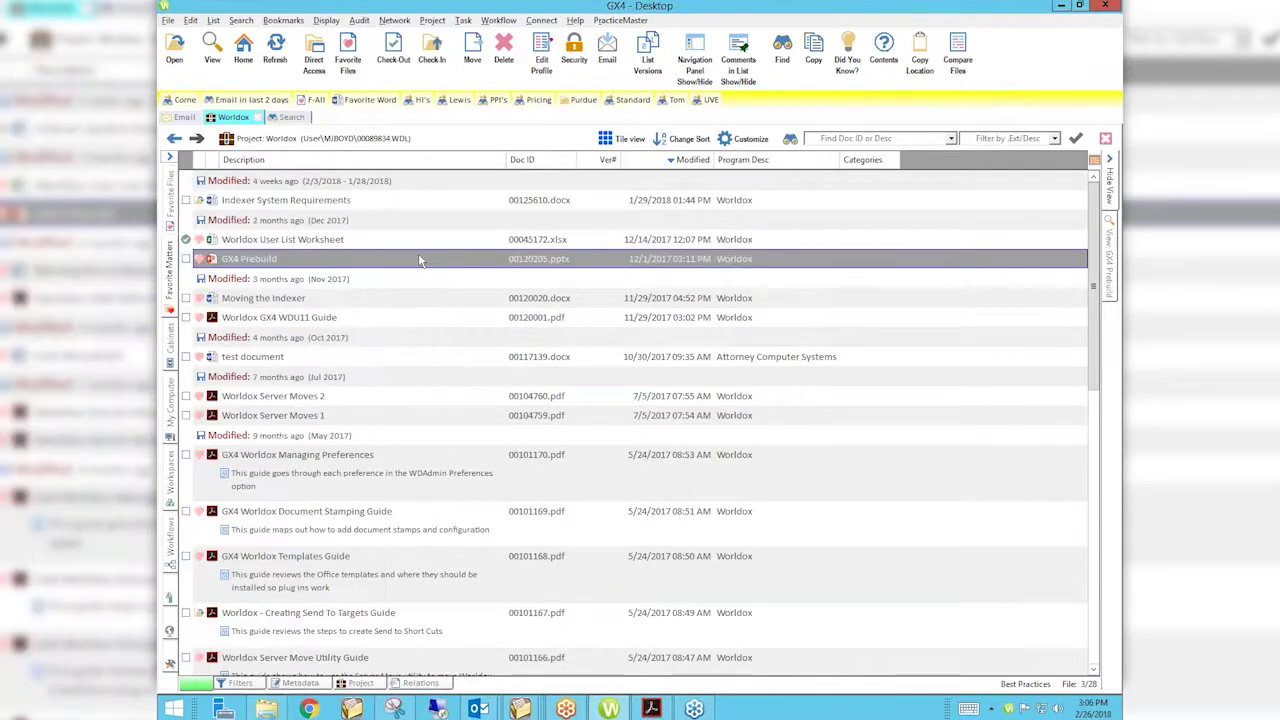
# Check the Indexer System Requirements and Moving the Indexer documents in the project's file list
pyautogui.click(187, 201)
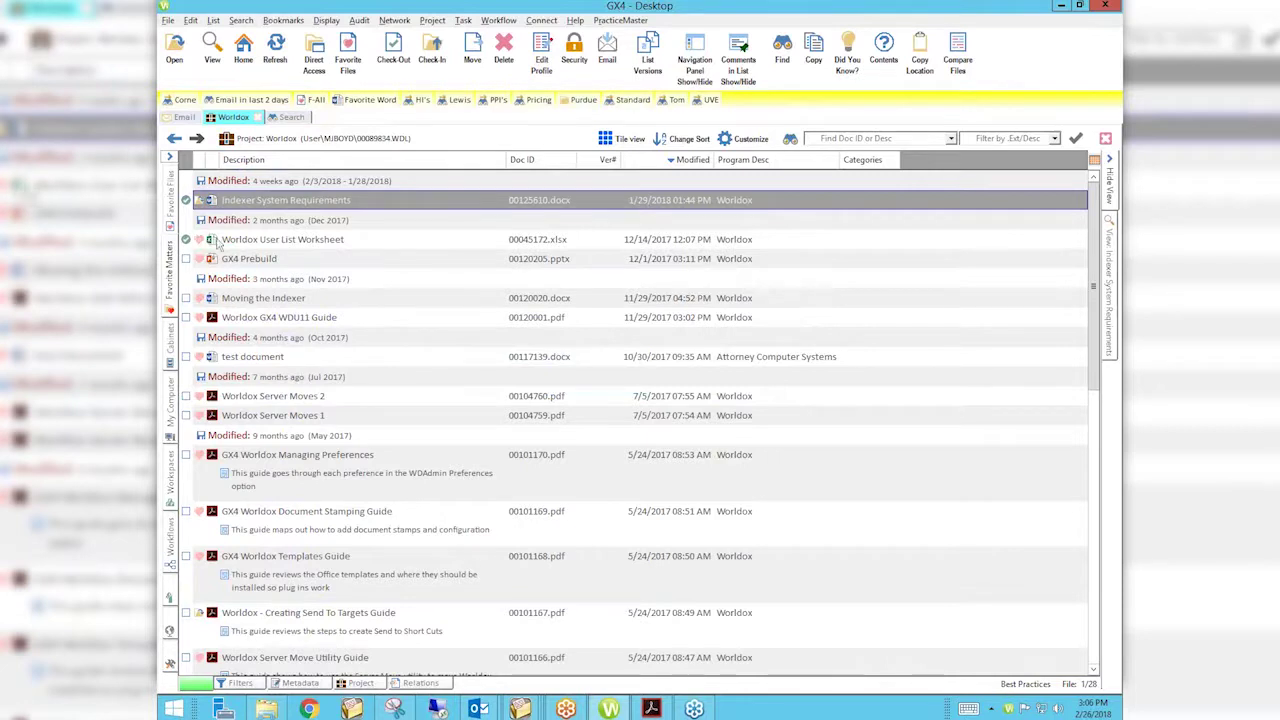
pyautogui.click(188, 299)
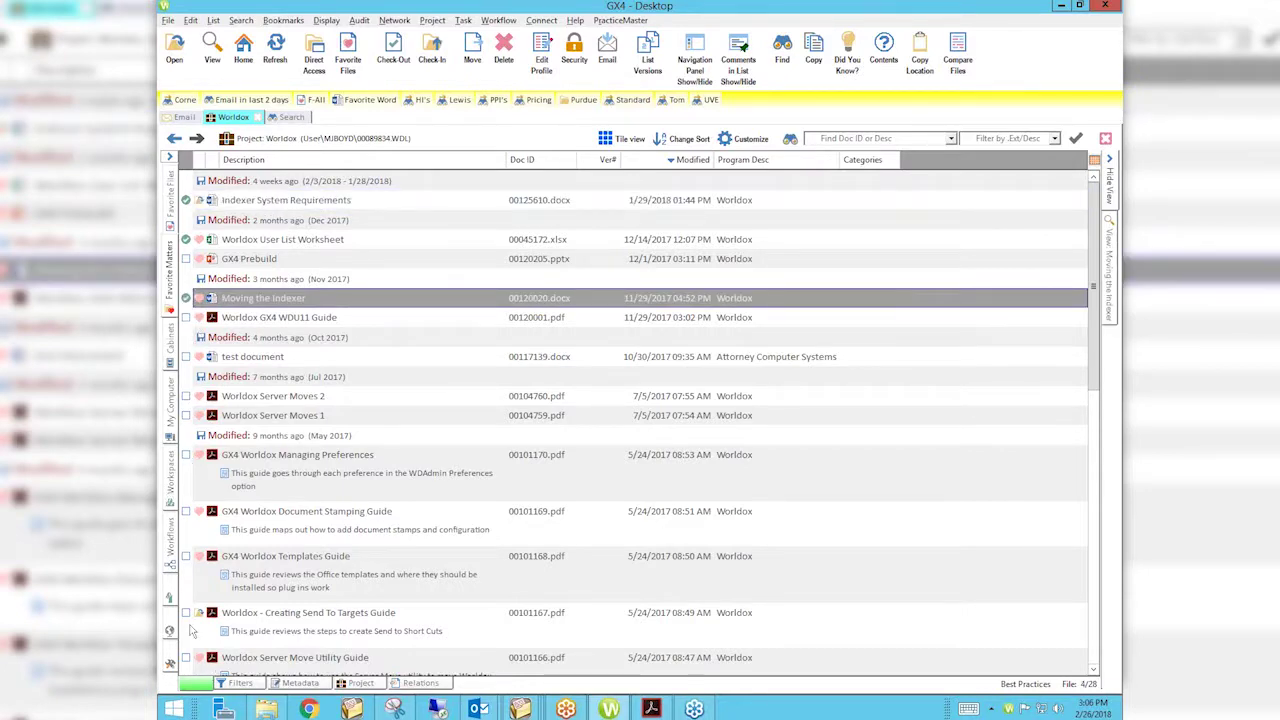
# Check the GX4 Worldox Active Directory Changes WD10 guide and clear its check mark again
pyautogui.scroll(-5, 200, 612)
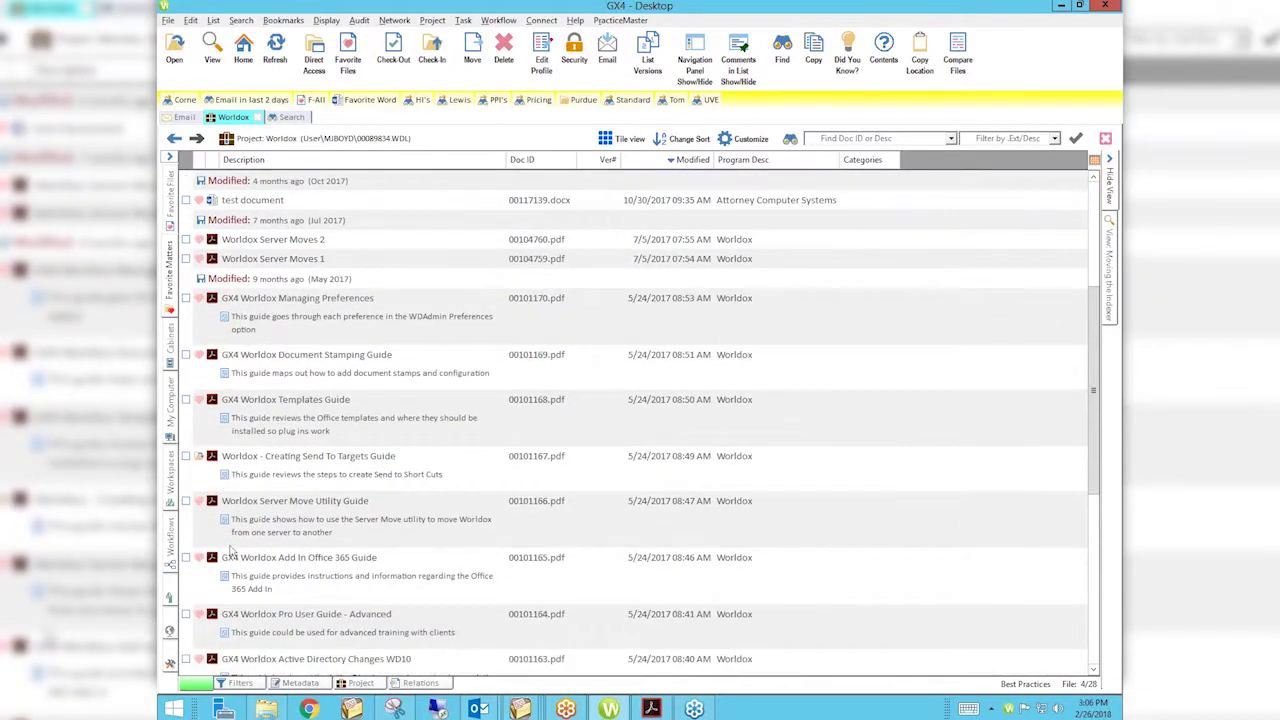
pyautogui.scroll(-5, 187, 583)
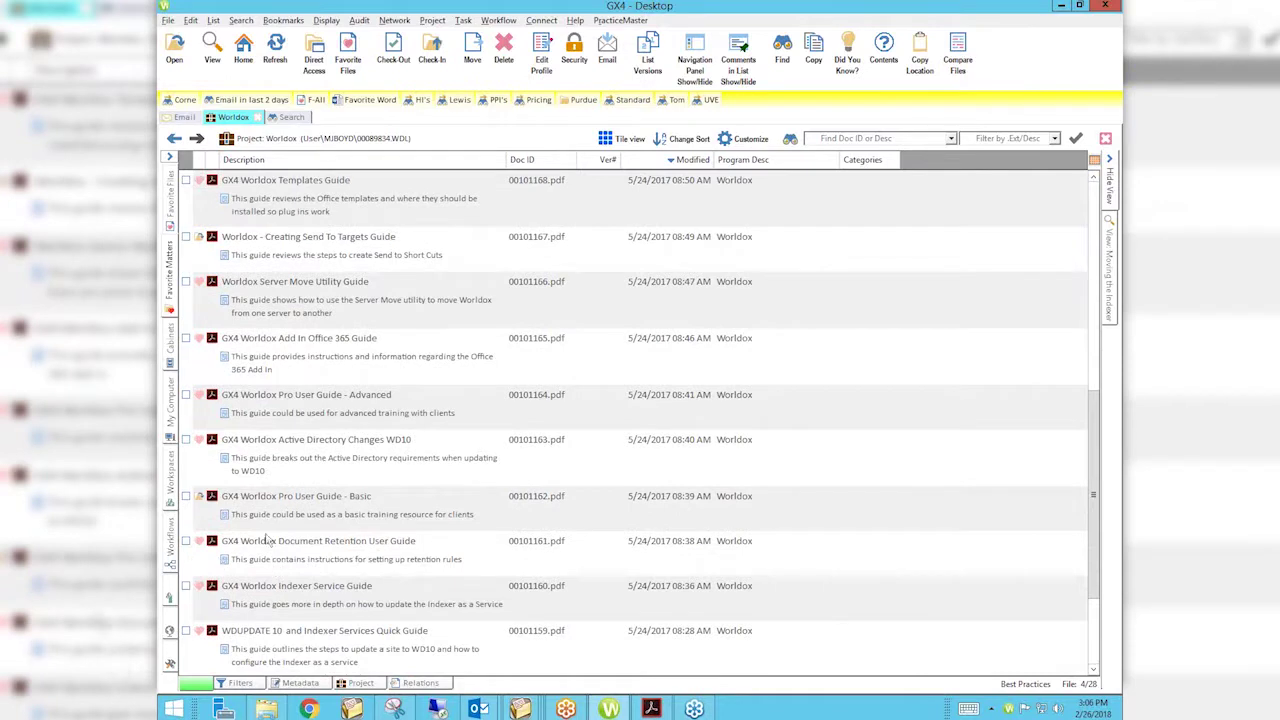
pyautogui.click(186, 440)
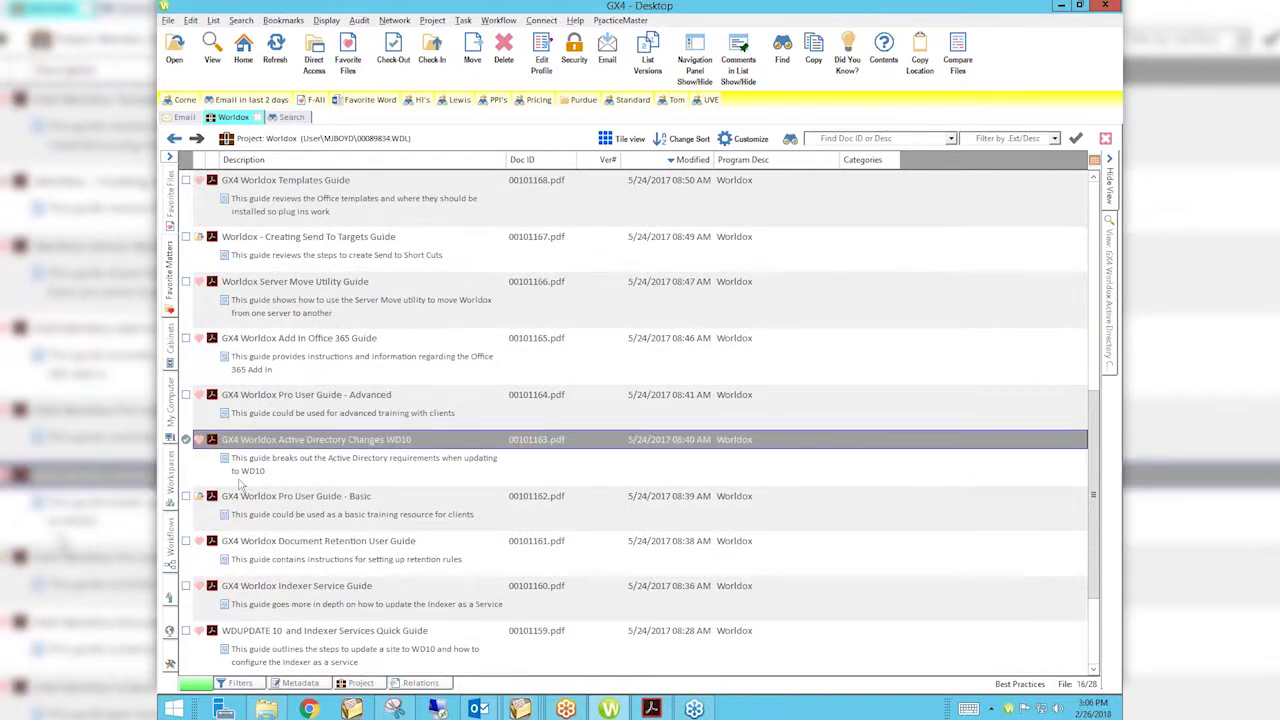
pyautogui.click(186, 440)
pyautogui.click(168, 21)
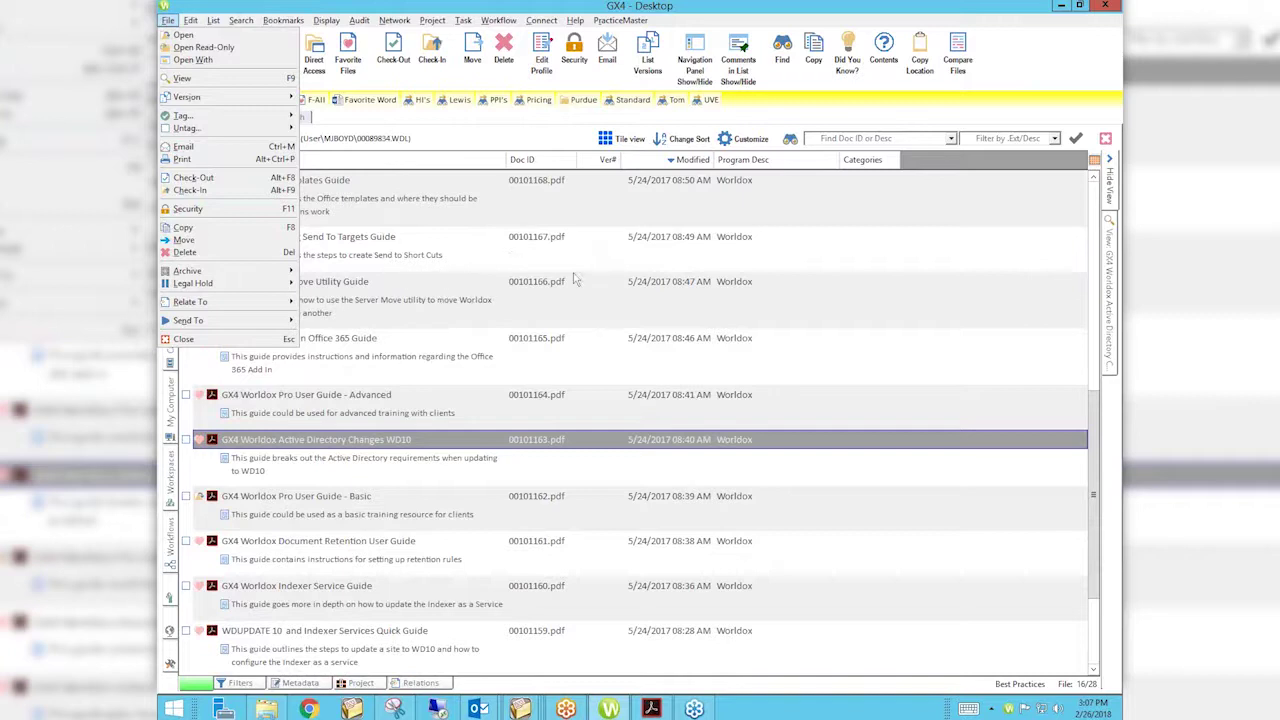
pyautogui.click(808, 254)
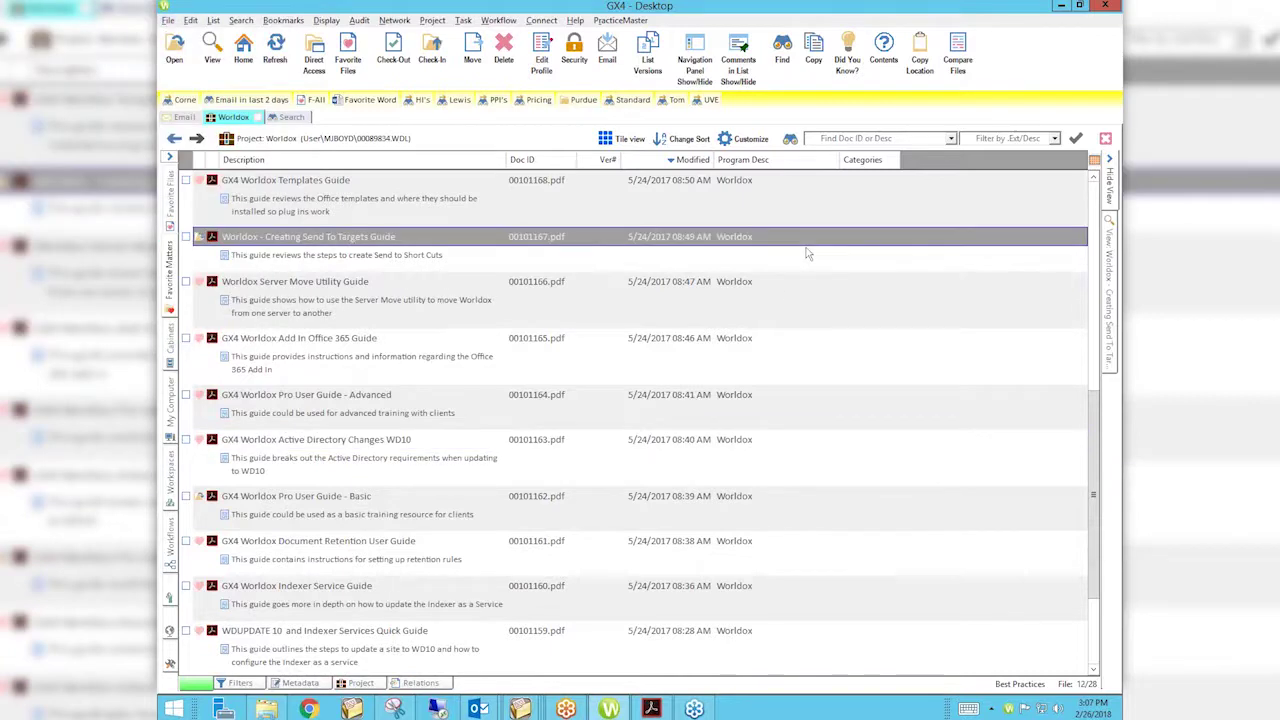
pyautogui.scroll(1, 350, 238)
pyautogui.scroll(2, 350, 238)
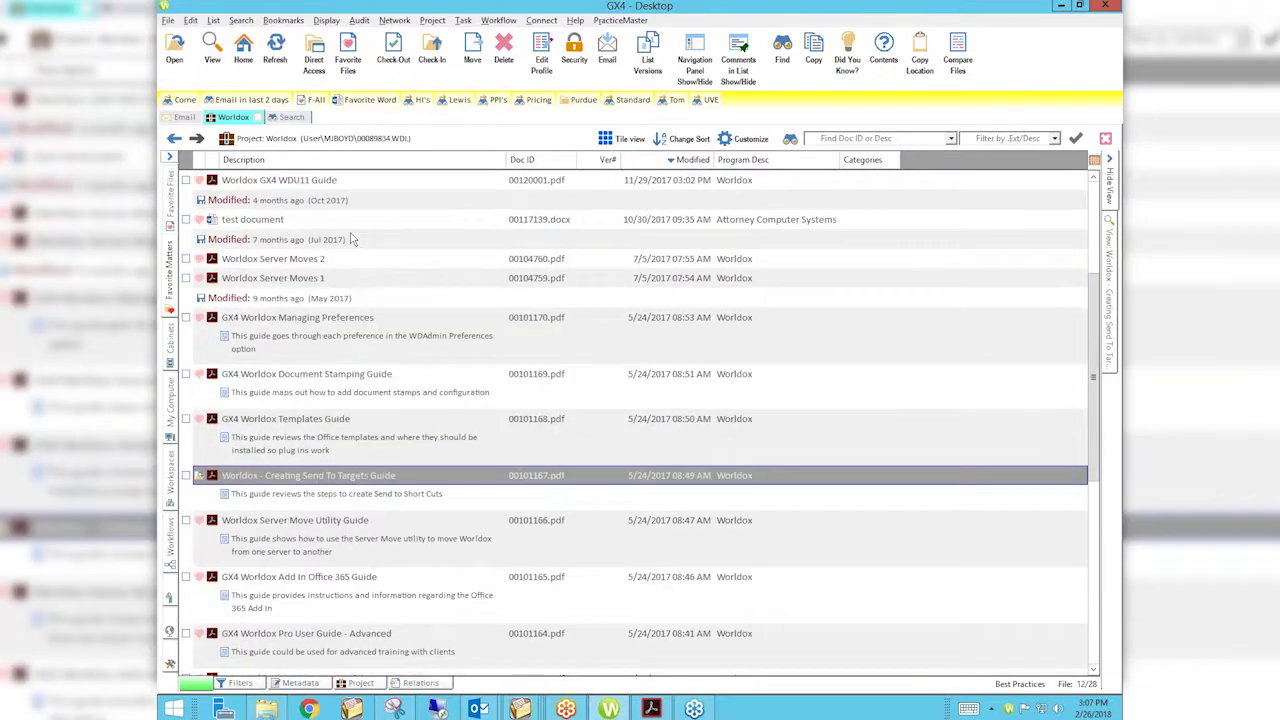
pyautogui.scroll(3, 350, 239)
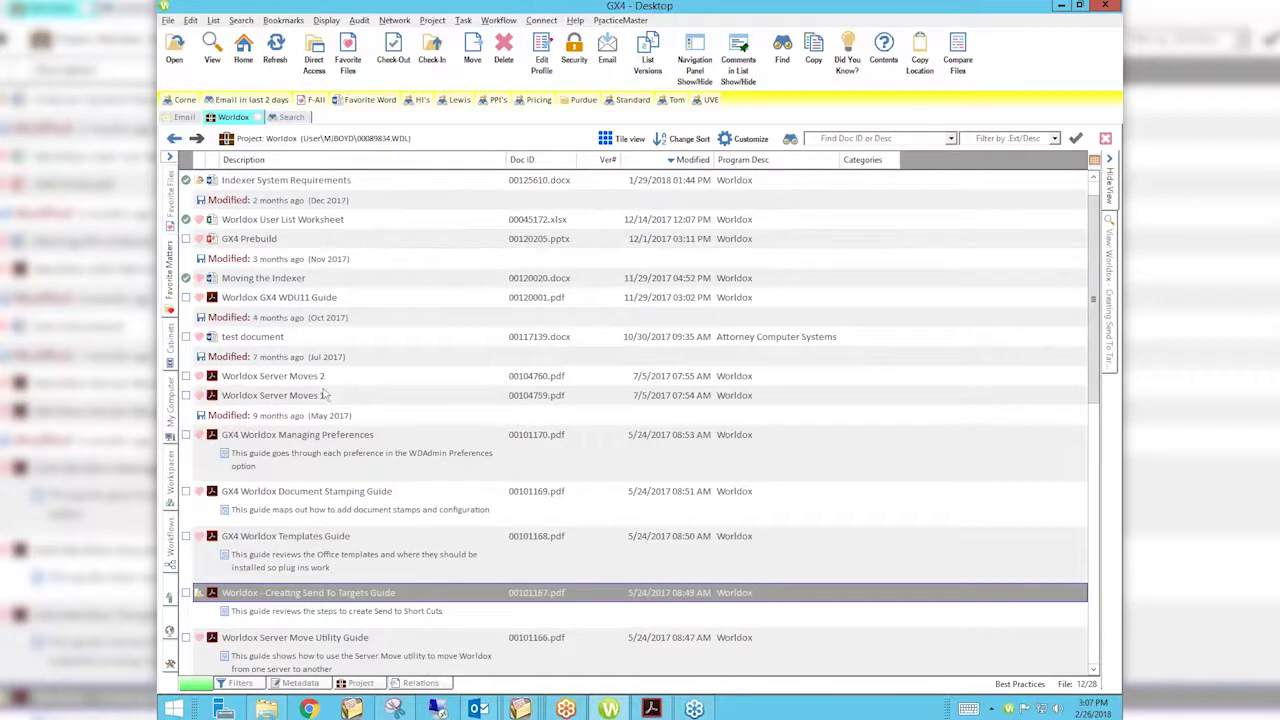
pyautogui.click(169, 22)
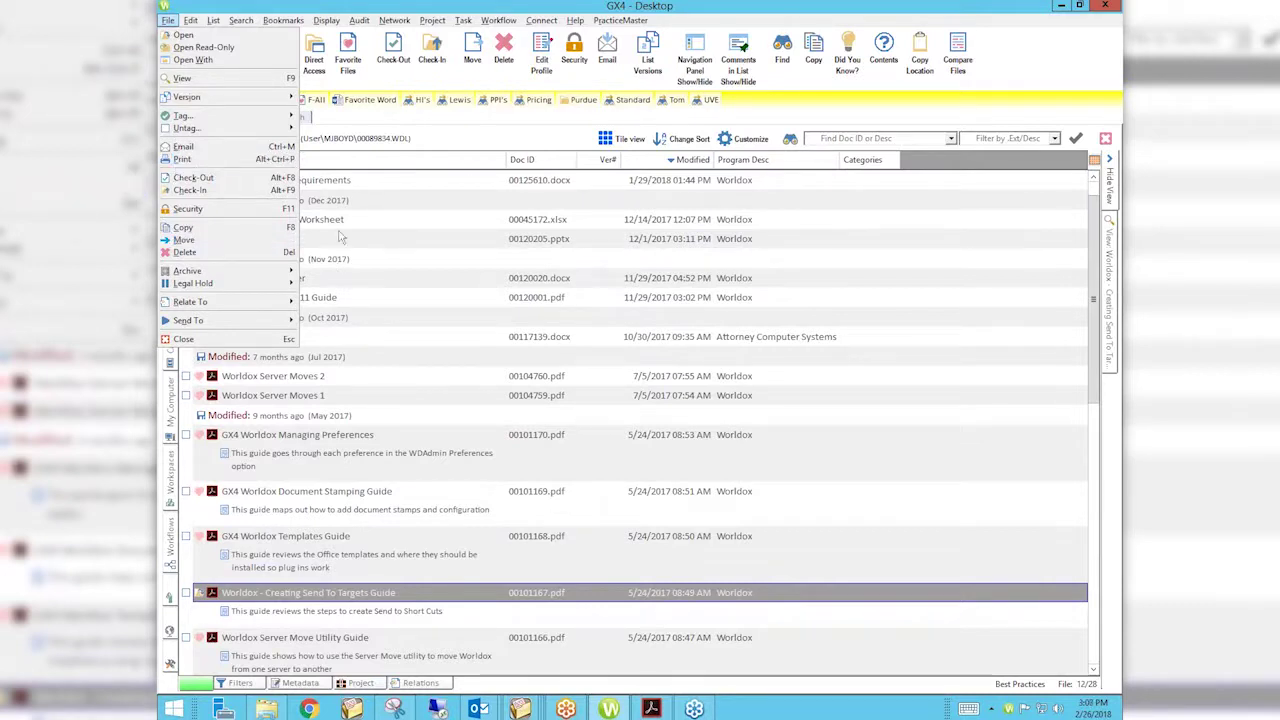
pyautogui.click(340, 186)
# Start printing from Indexer System Requirements and cancel when asked whether to print the checked or highlighted files
pyautogui.rightClick(311, 187)
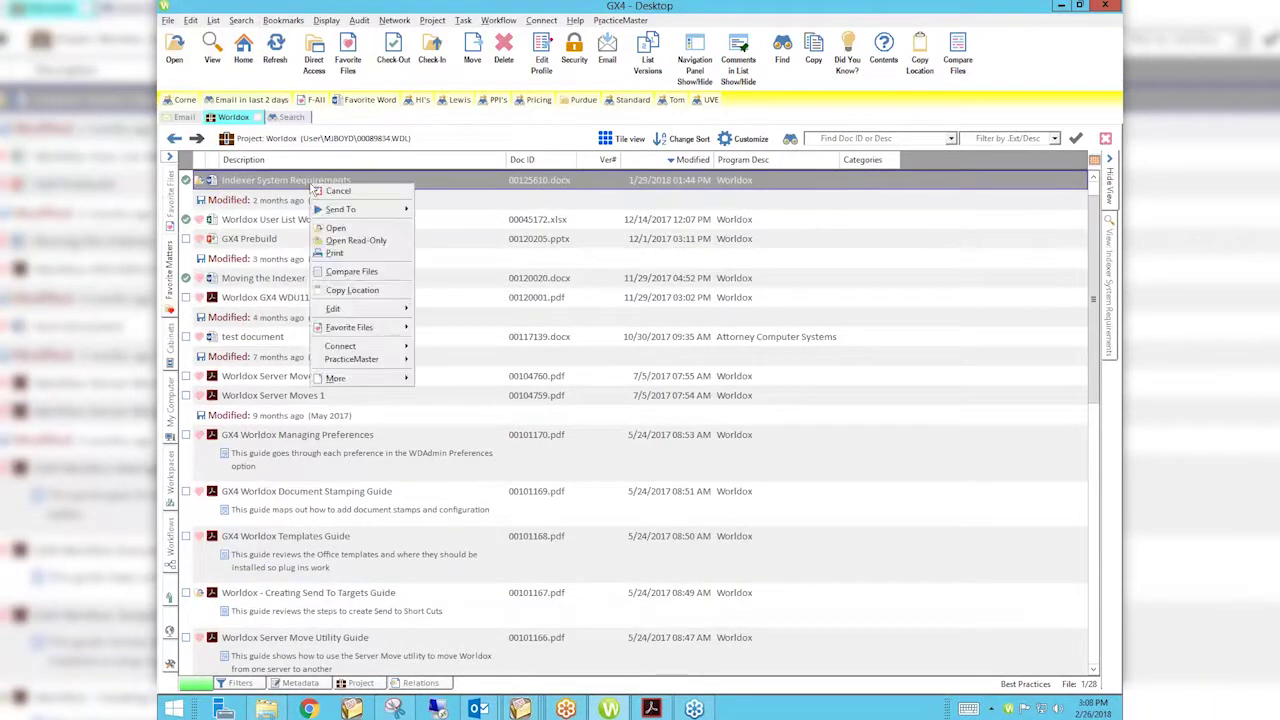
pyautogui.click(334, 254)
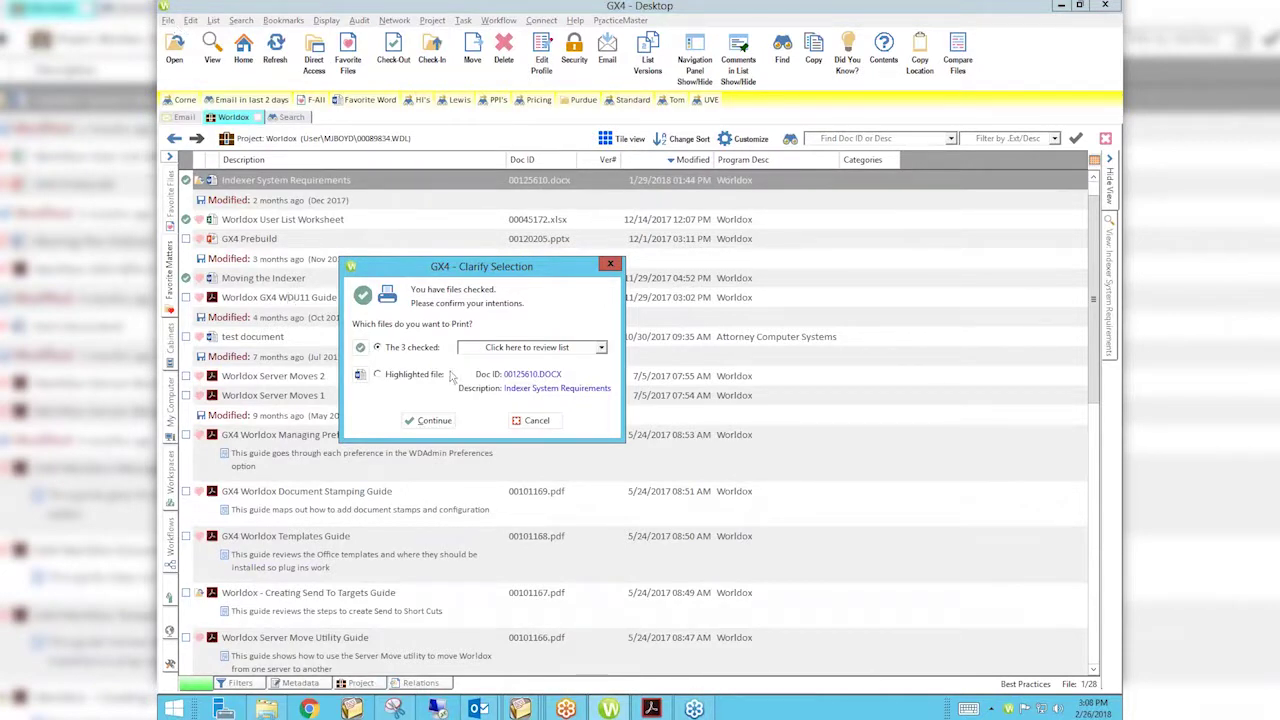
pyautogui.click(611, 266)
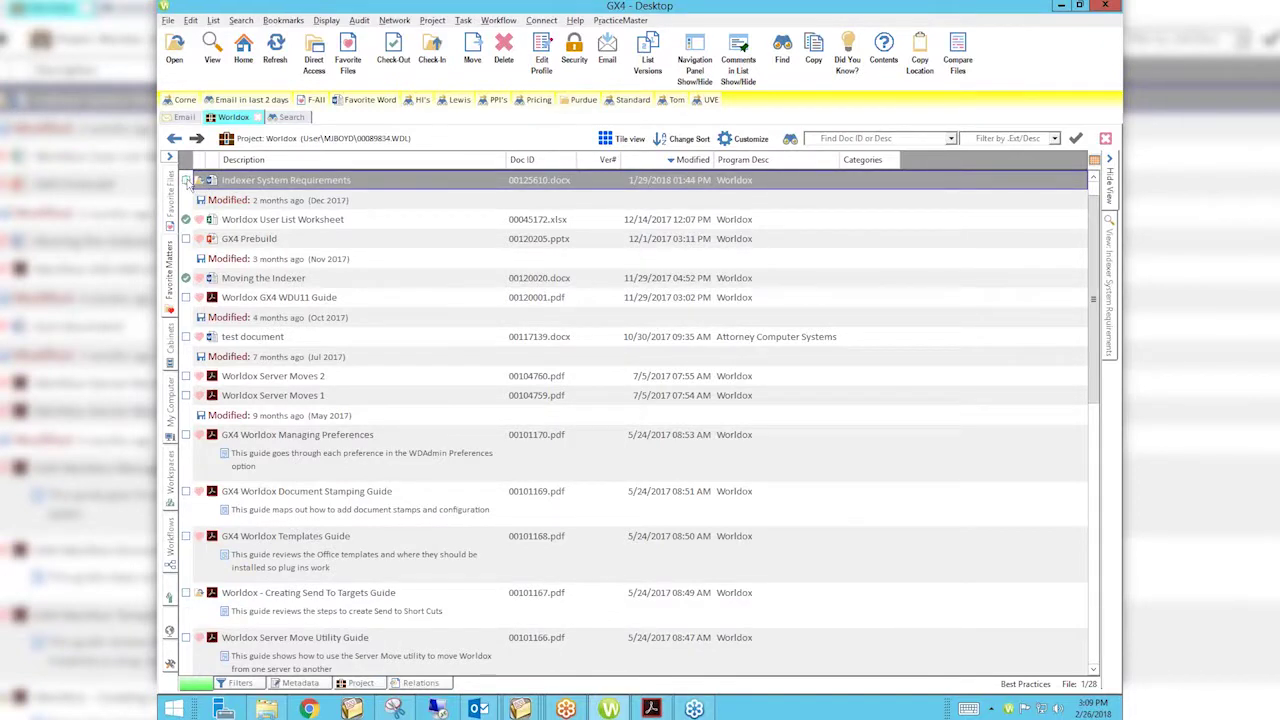
# Clear the check marks from Indexer System Requirements, Worldox User List Worksheet and Moving the Indexer
pyautogui.click(187, 222)
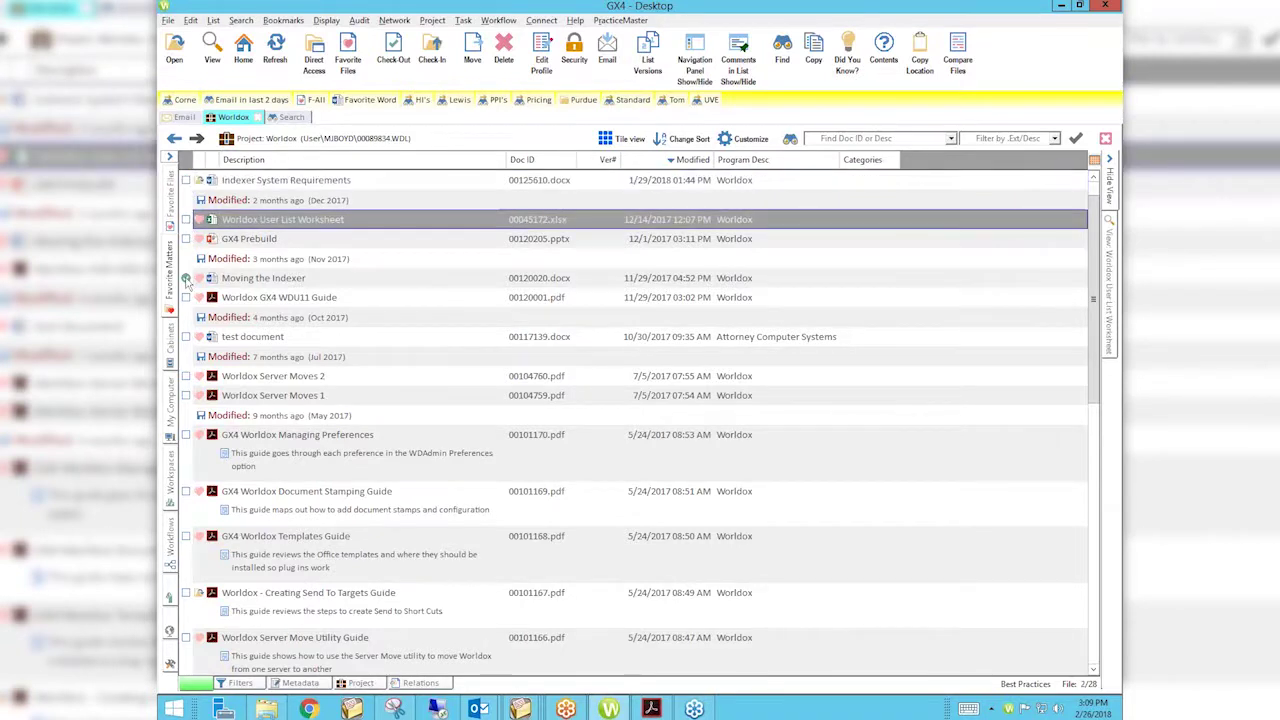
pyautogui.click(186, 280)
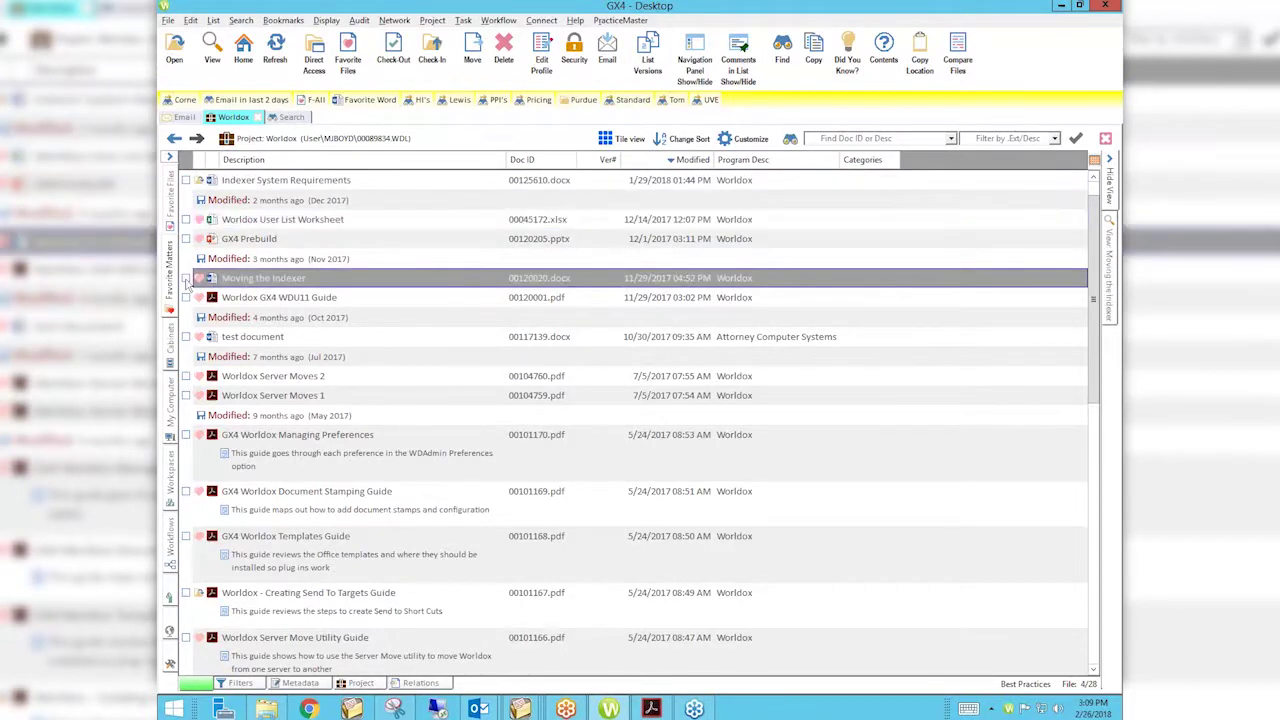
# Send the Indexer System Requirements document to the Windows desktop as a copy and dismiss the confirmation
pyautogui.click(387, 181)
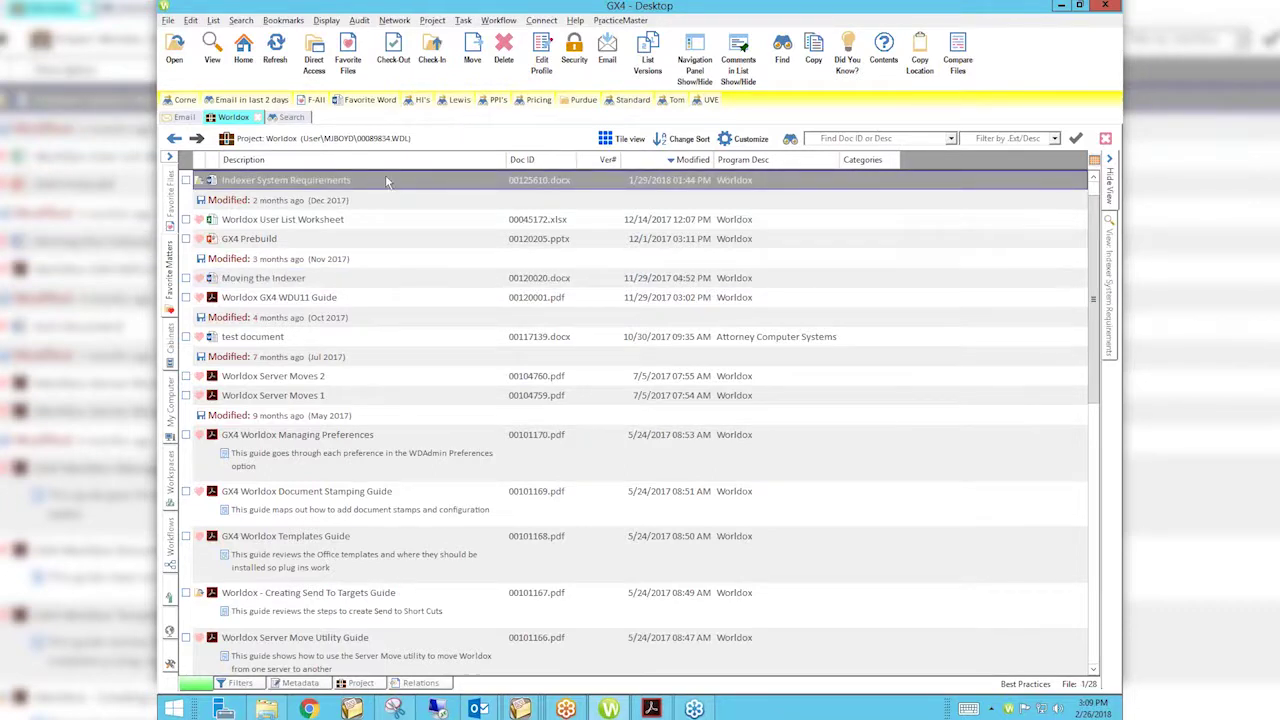
pyautogui.rightClick(386, 180)
pyautogui.moveTo(415, 204)
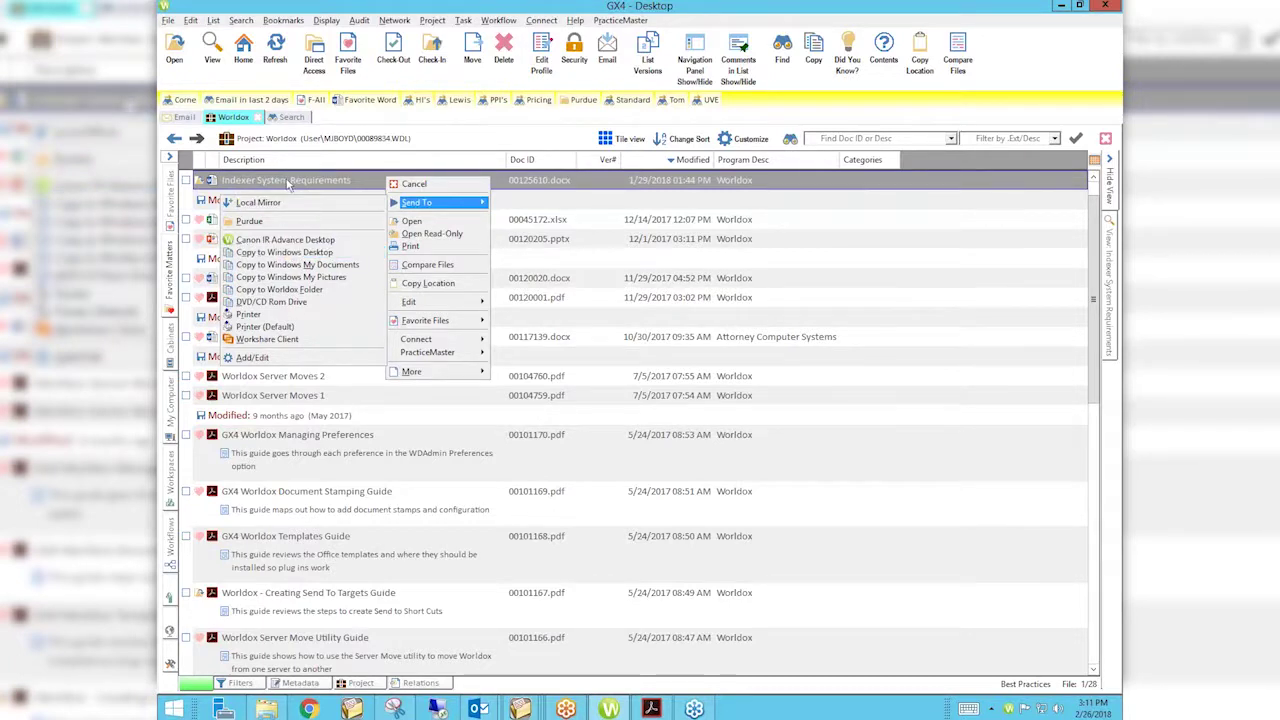
pyautogui.click(420, 203)
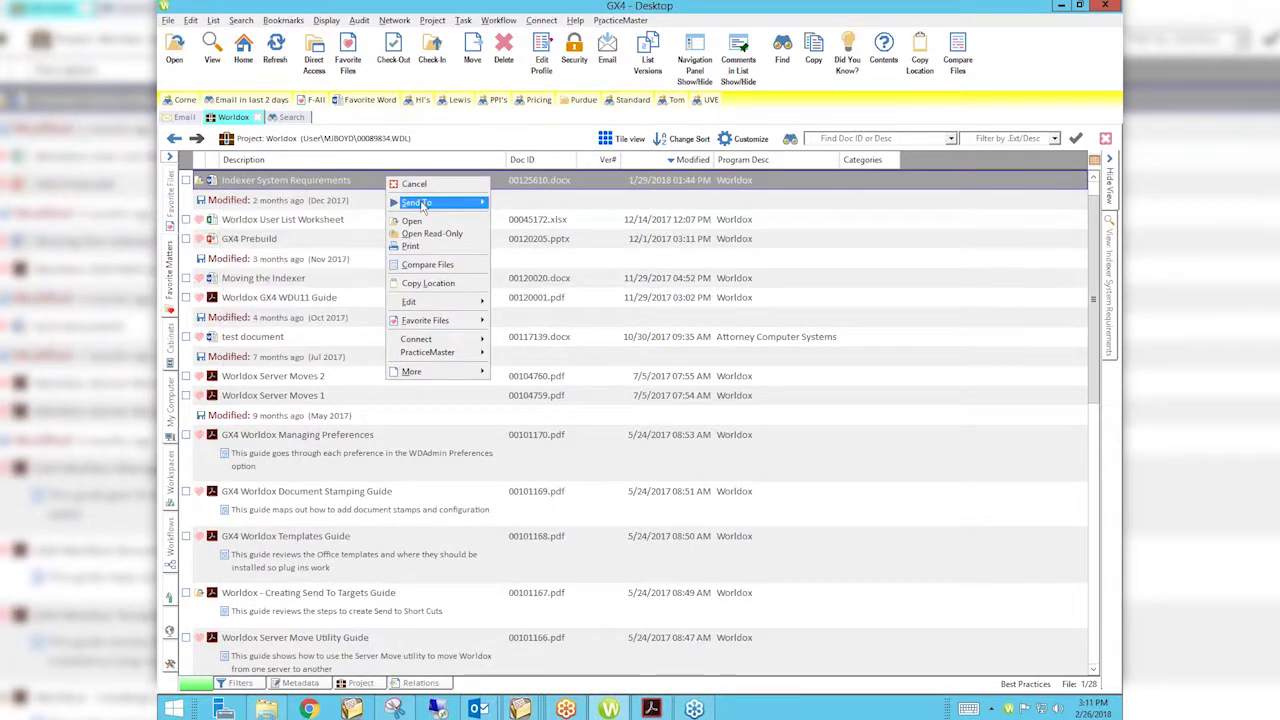
pyautogui.click(422, 204)
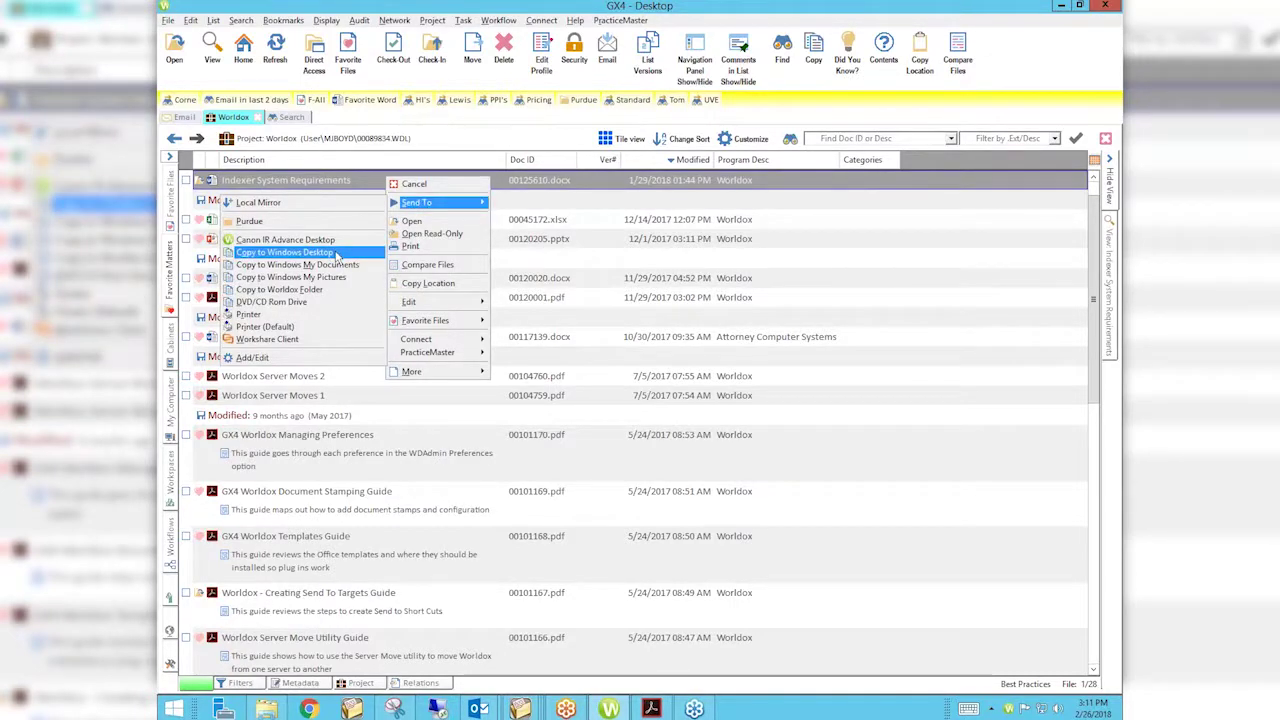
pyautogui.click(338, 257)
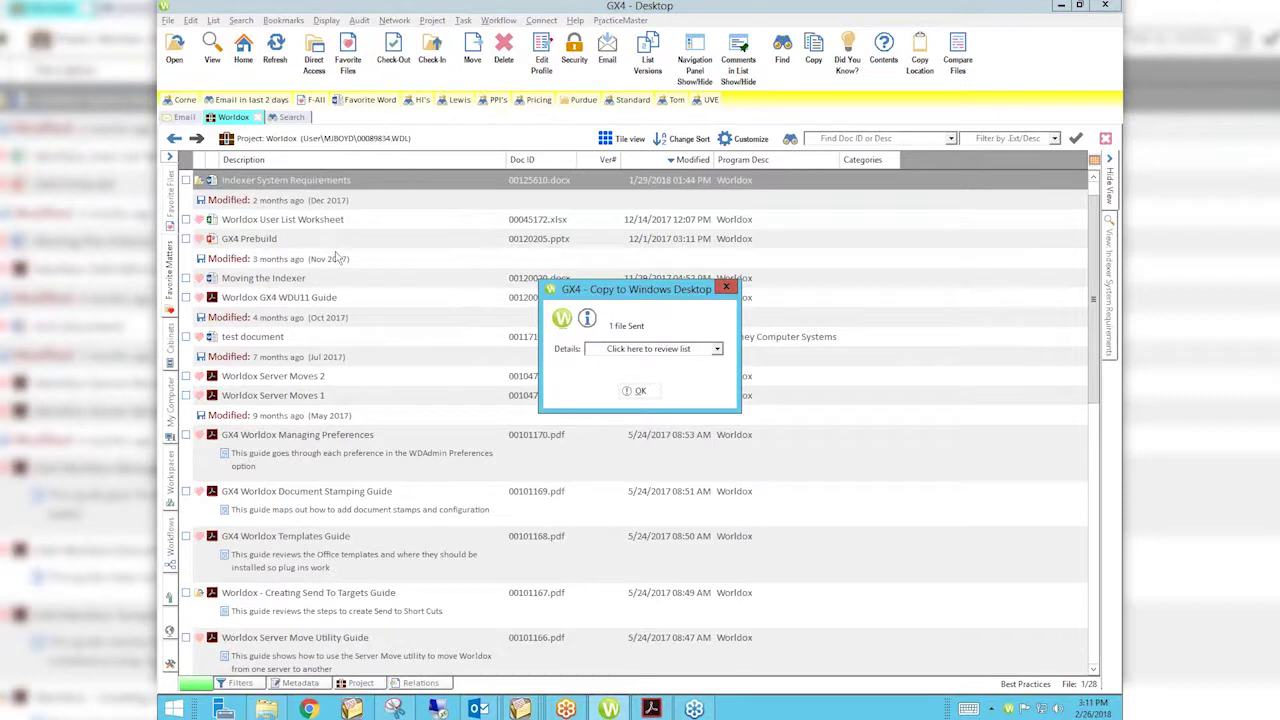
pyautogui.click(639, 393)
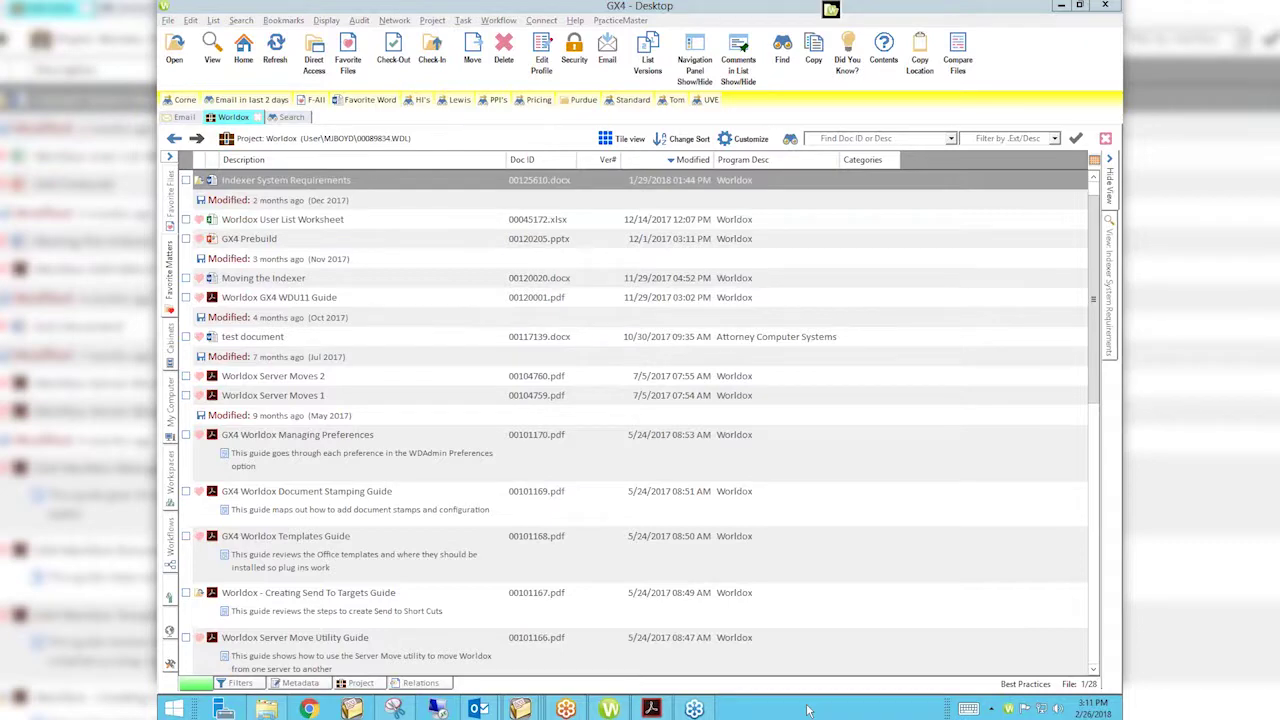
# Show the Windows desktop and examine the copied Indexer System Requirements file
pyautogui.rightClick(843, 709)
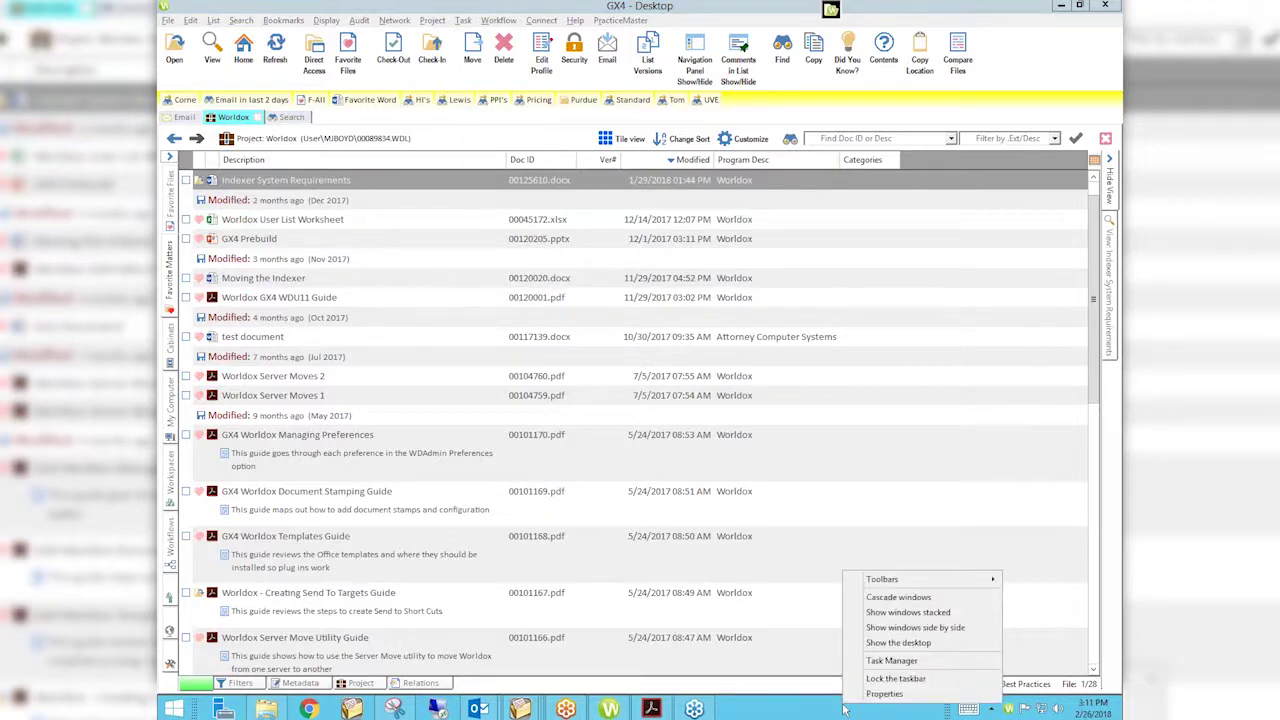
pyautogui.click(900, 643)
pyautogui.click(803, 540)
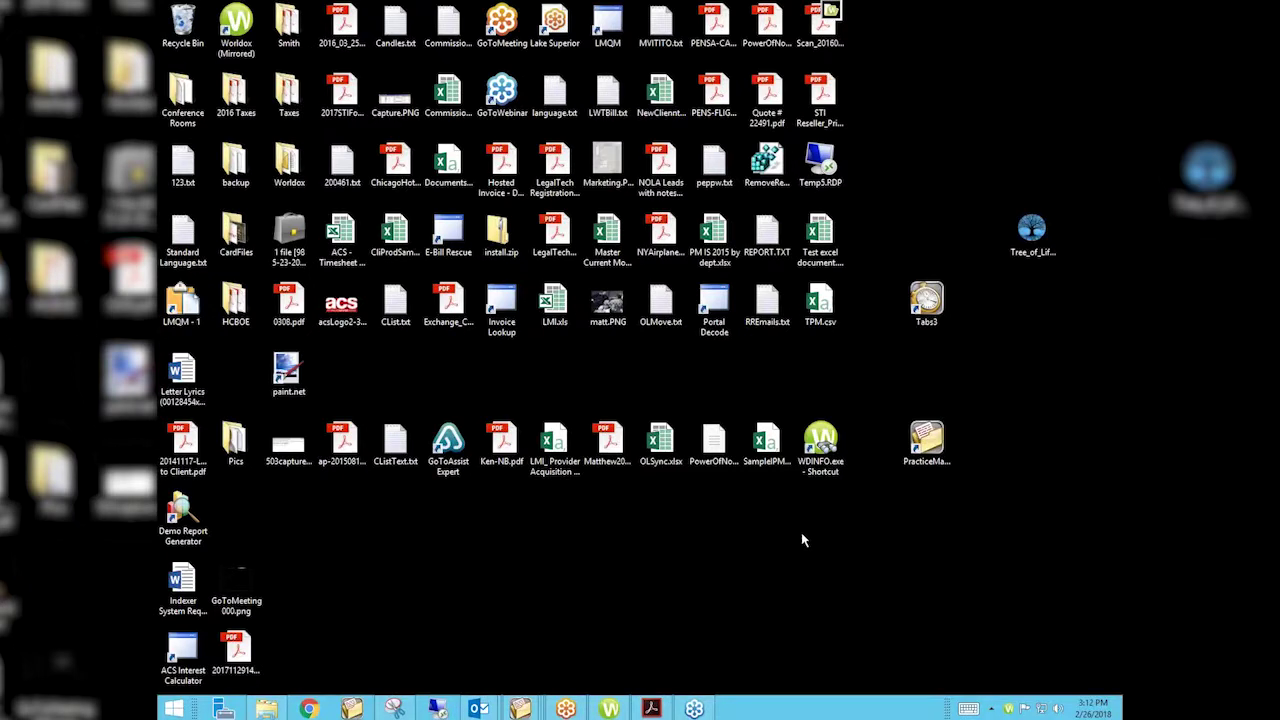
pyautogui.moveTo(185, 592)
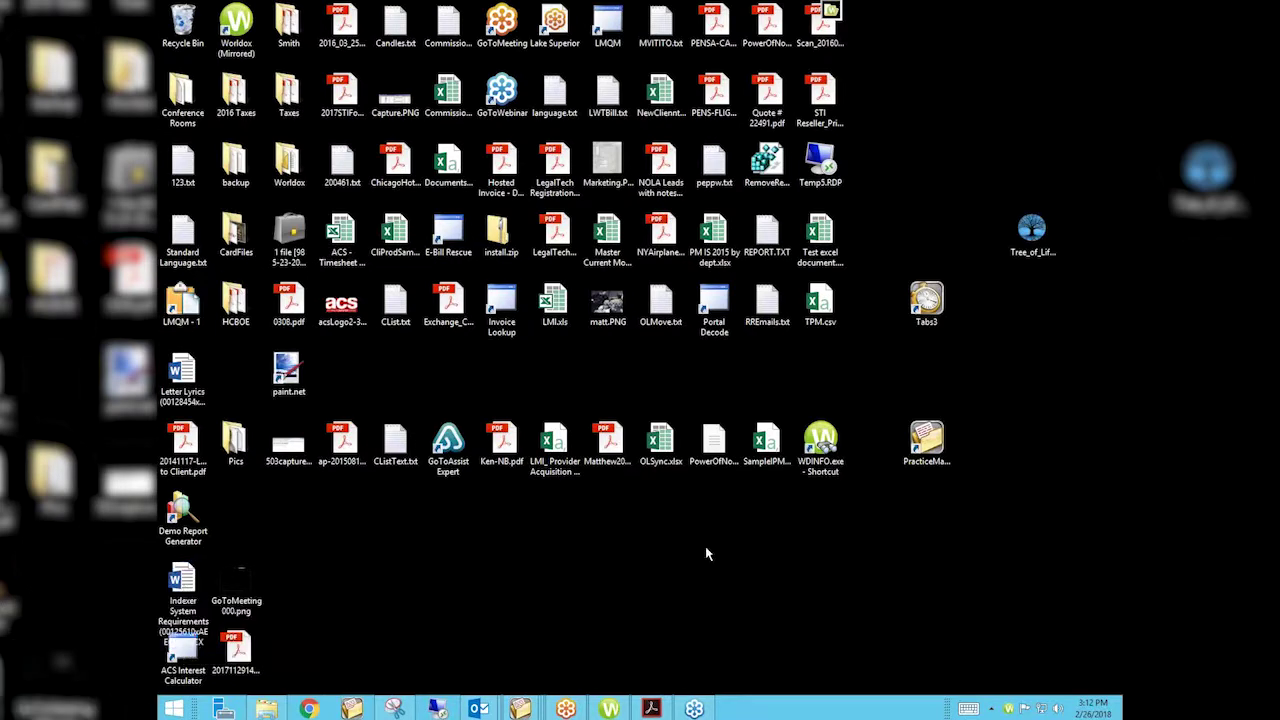
# Switch back to Worldox and send the Indexer System Requirements document to the Windows desktop once more
pyautogui.click(610, 708)
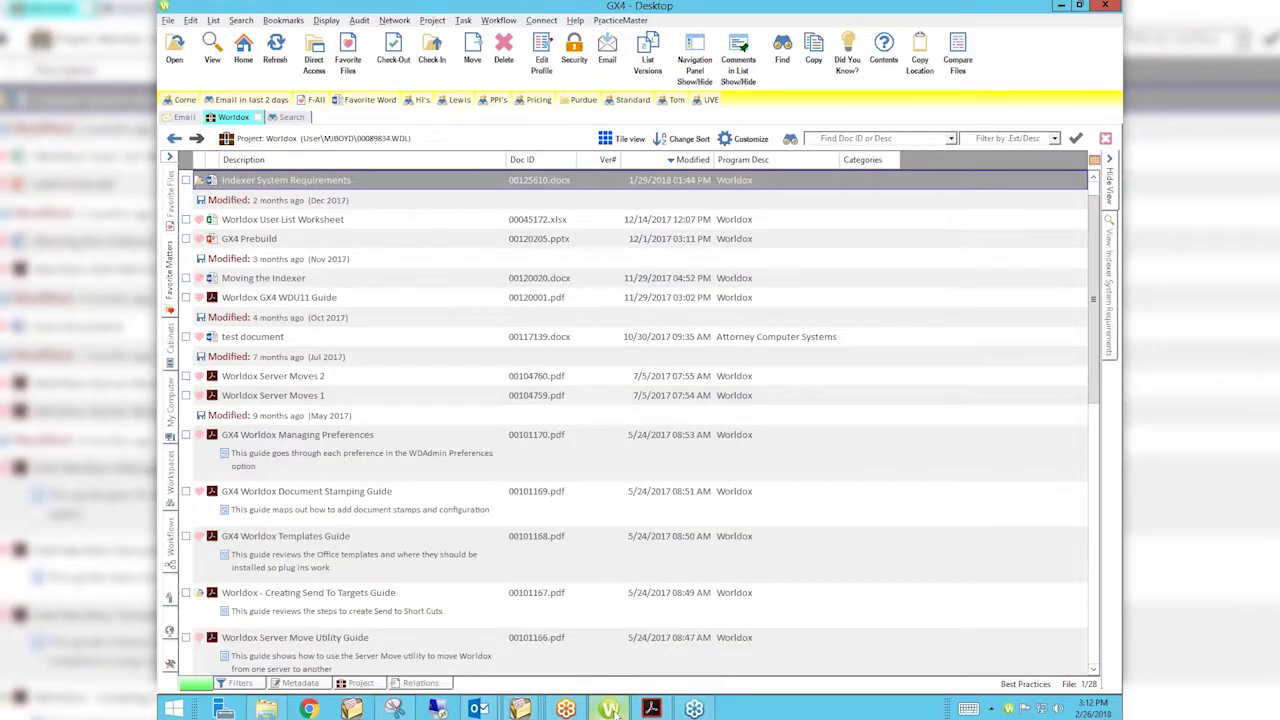
pyautogui.rightClick(343, 180)
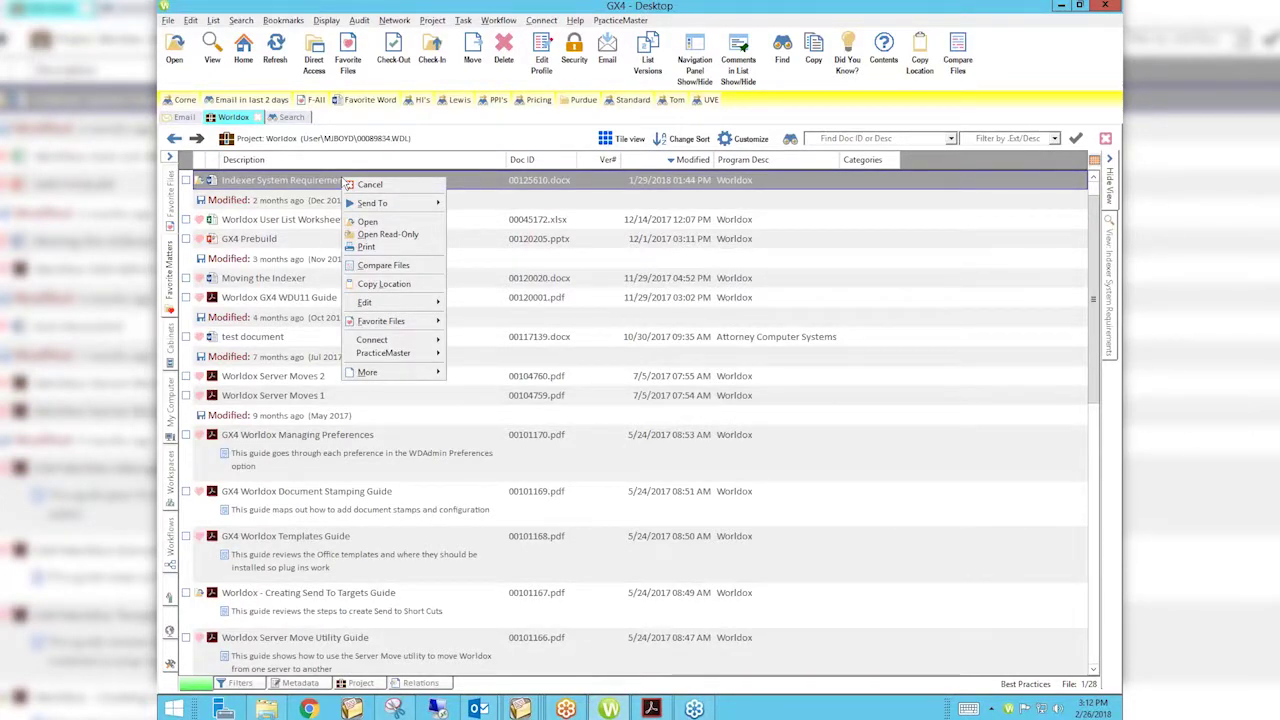
pyautogui.moveTo(372, 204)
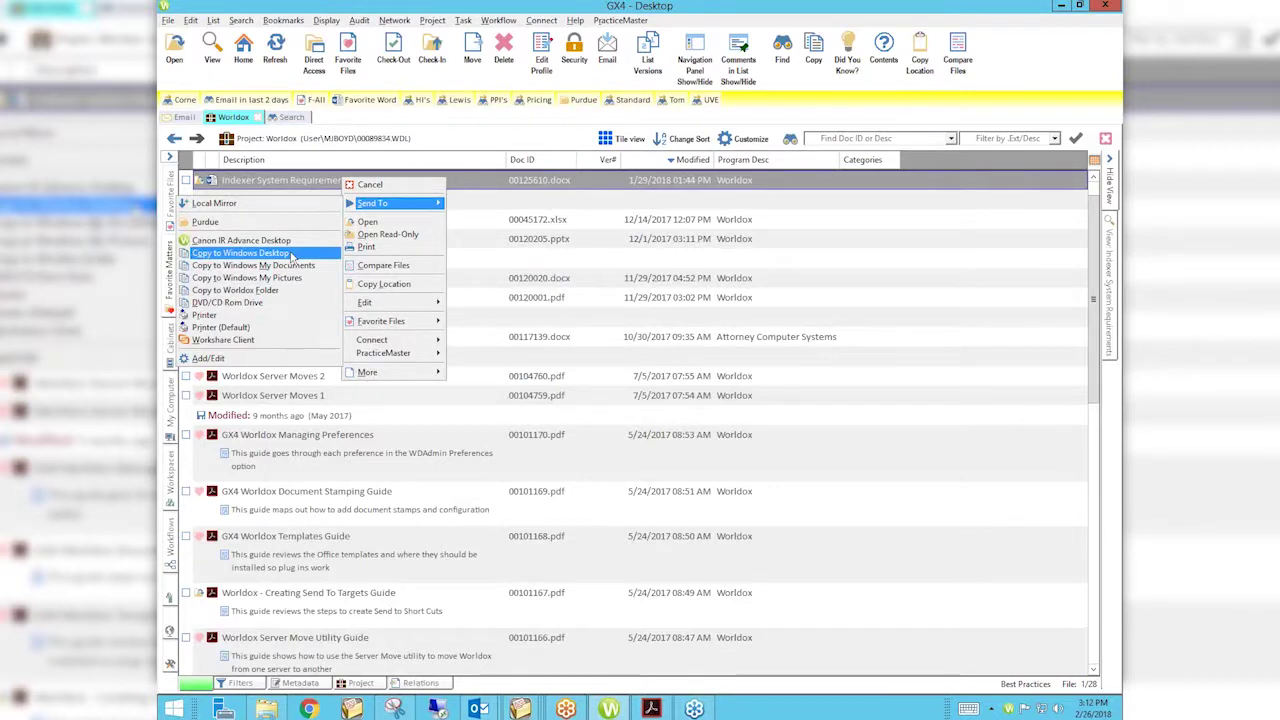
pyautogui.click(290, 256)
# Switch to the Windows desktop and look at the Indexer System Requirements copy there
pyautogui.hotkey('alt', 'Tab')
pyautogui.hotkey('alt', 'Tab')
pyautogui.hotkey('alt', 'Tab')
pyautogui.hotkey('alt', 'Tab')
pyautogui.hotkey('alt', 'Tab')
pyautogui.hotkey('alt', 'Tab')
pyautogui.hotkey('alt', 'Tab')
pyautogui.hotkey('alt', 'Tab')
pyautogui.hotkey('alt', 'Tab')
pyautogui.hotkey('alt', 'Tab')
pyautogui.hotkey('alt', 'Tab')
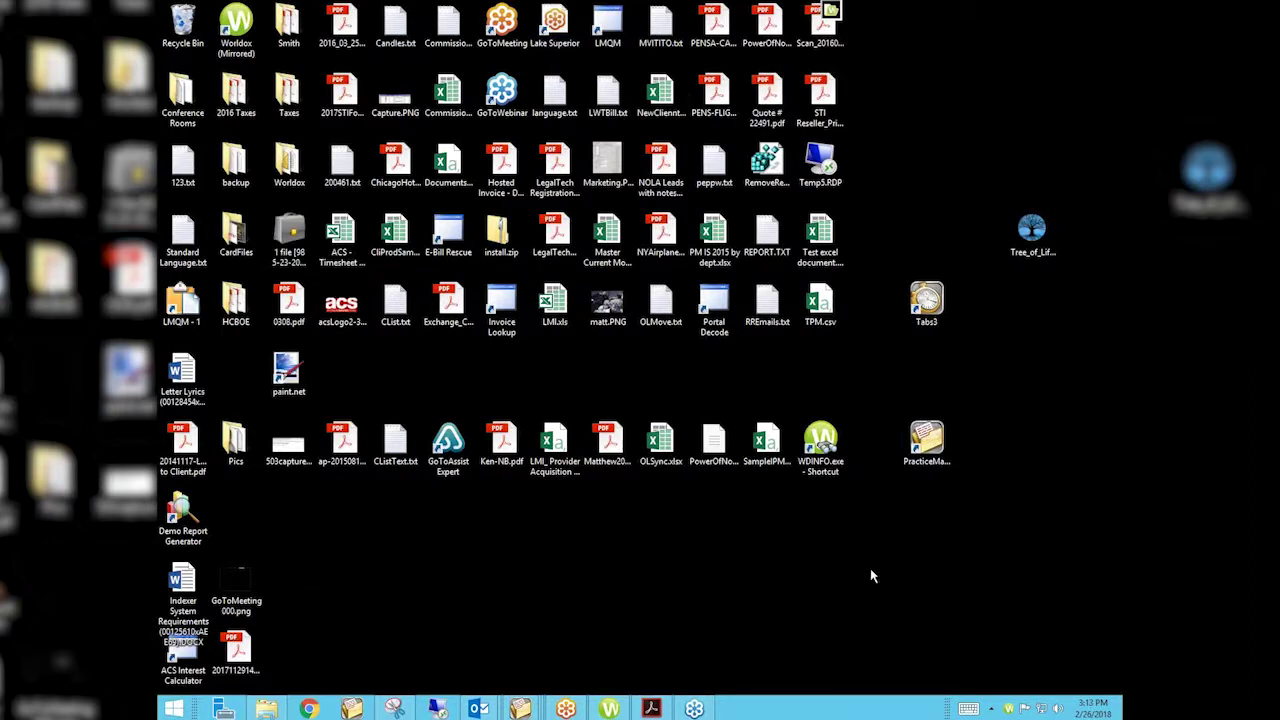
# Return to Worldox and check the Indexer System Requirements, Worldox User List Worksheet and GX4 Prebuild files
pyautogui.click(609, 708)
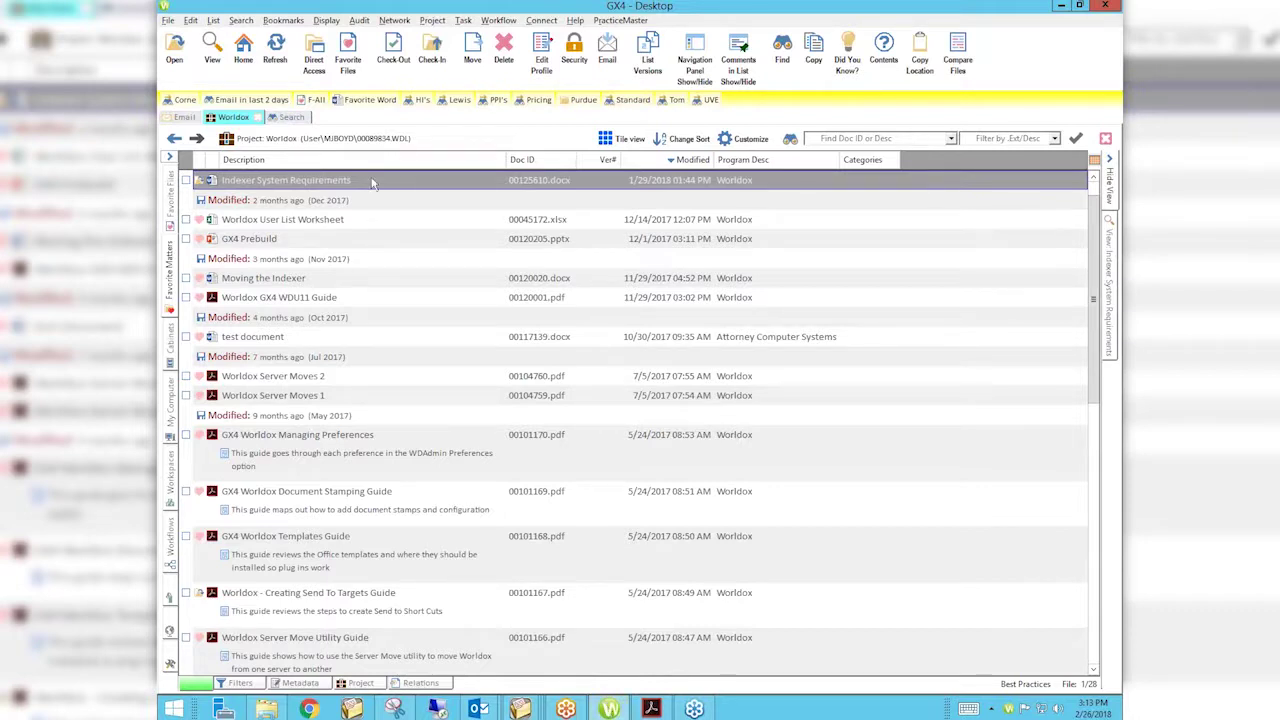
pyautogui.click(185, 180)
pyautogui.click(185, 219)
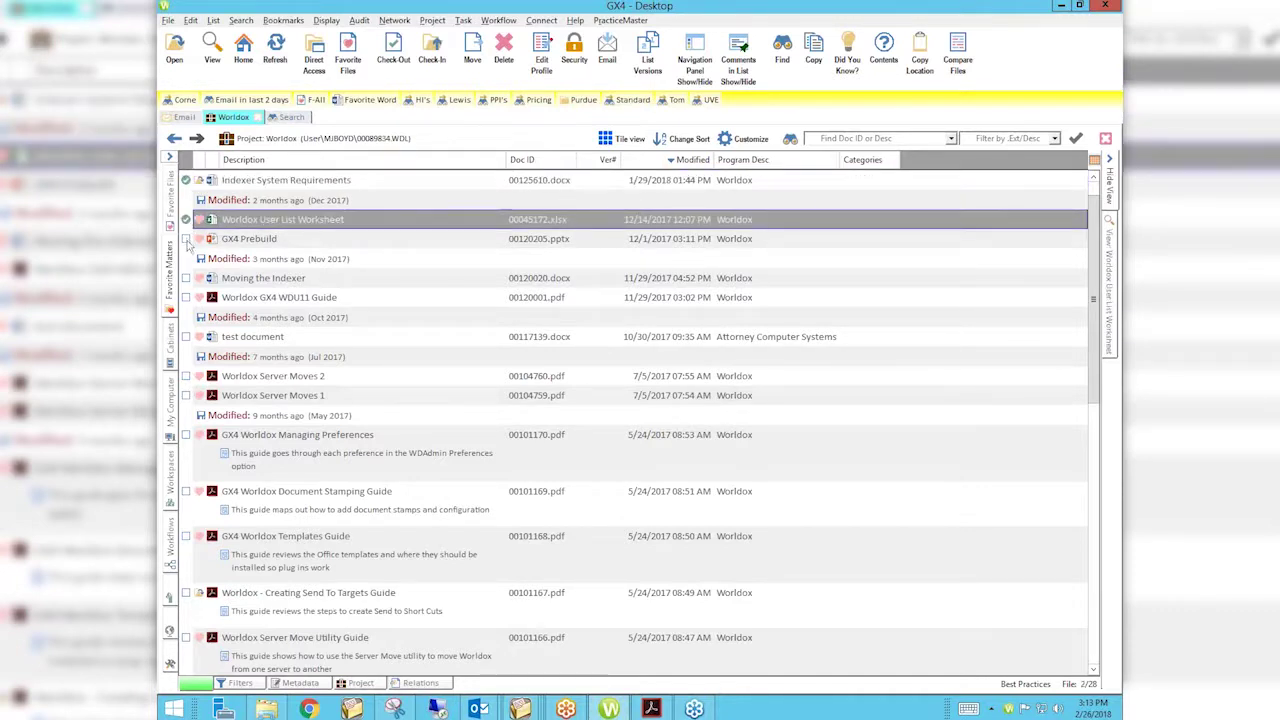
pyautogui.click(186, 239)
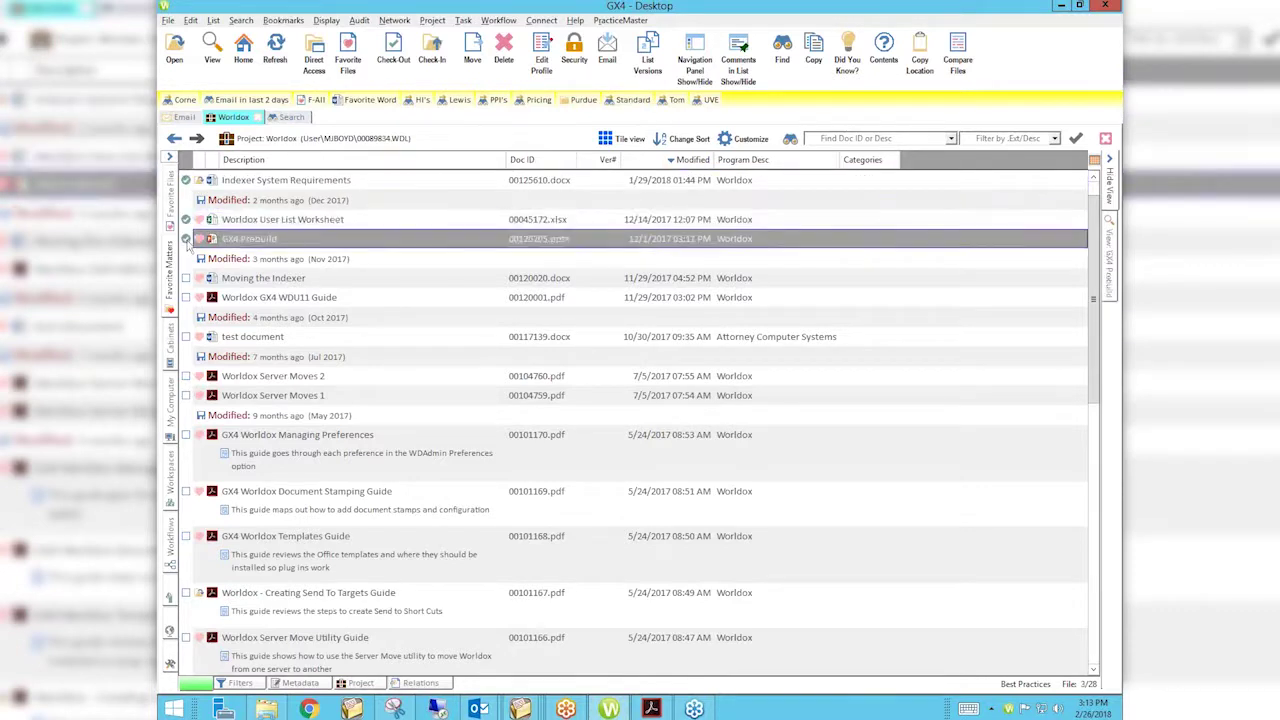
# Send the 3 checked files to the Worldox Folder with Copy to Worldox Folder
pyautogui.rightClick(258, 245)
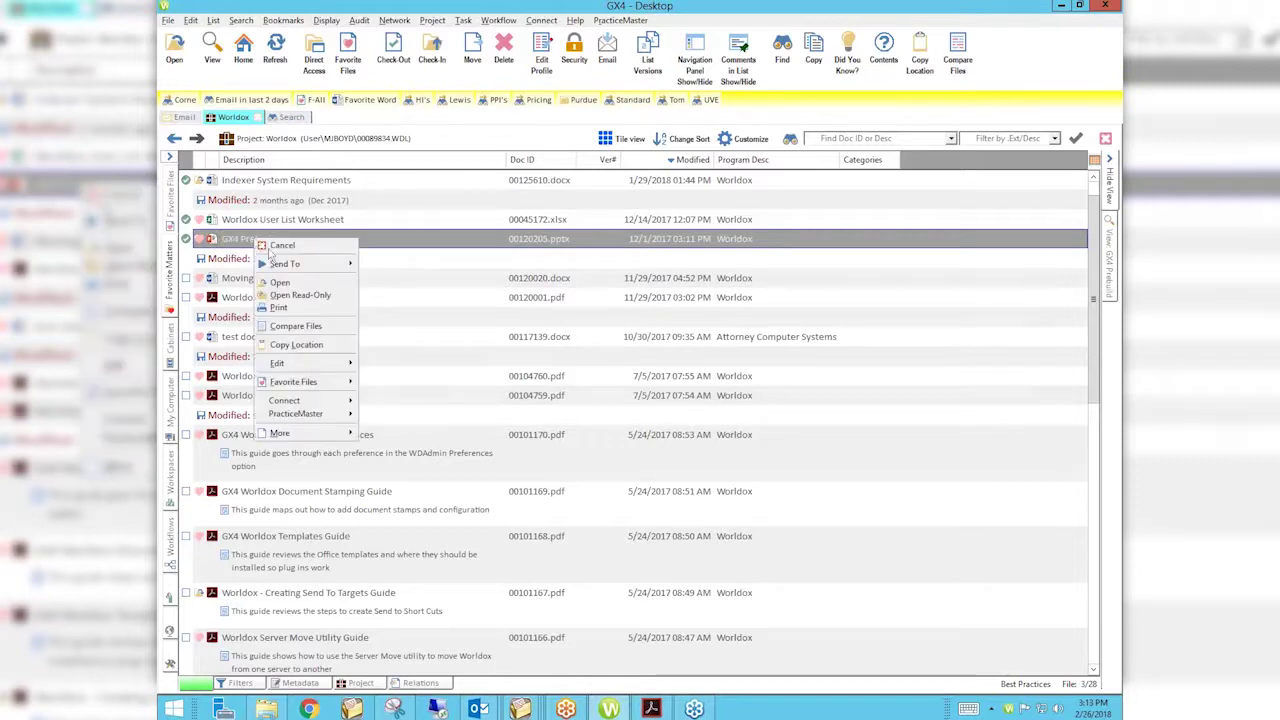
pyautogui.moveTo(285, 265)
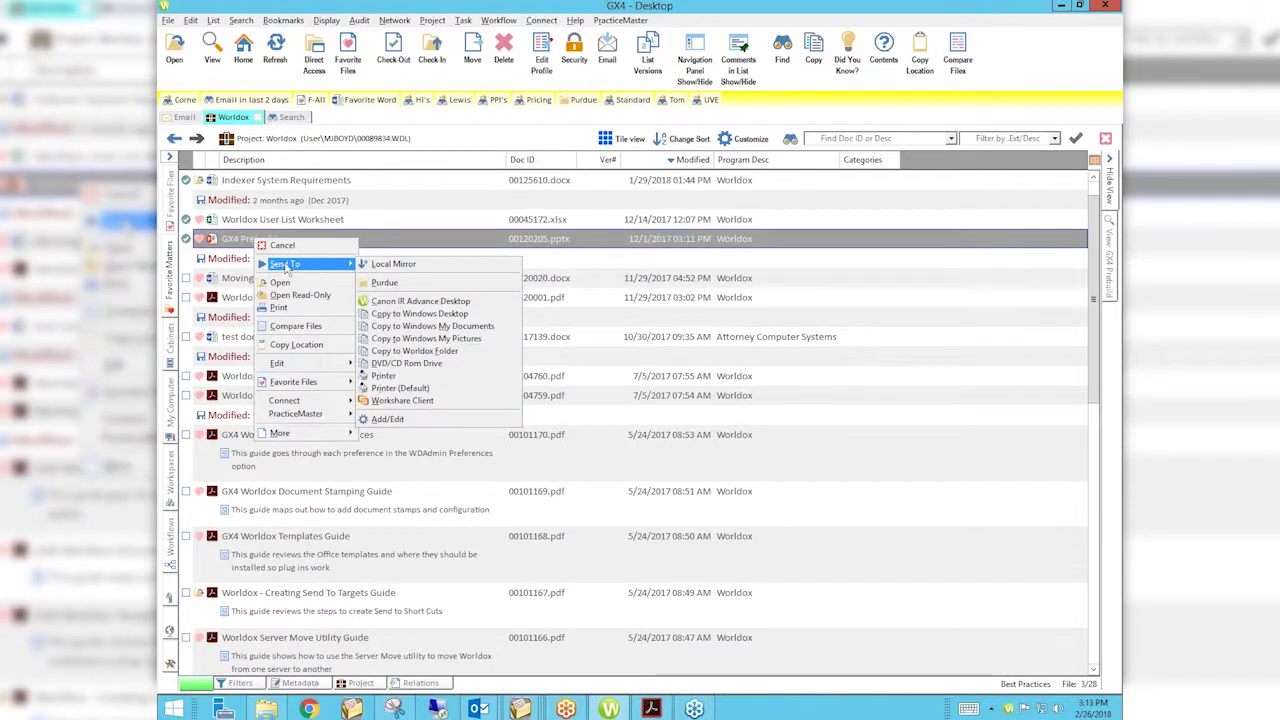
pyautogui.click(405, 352)
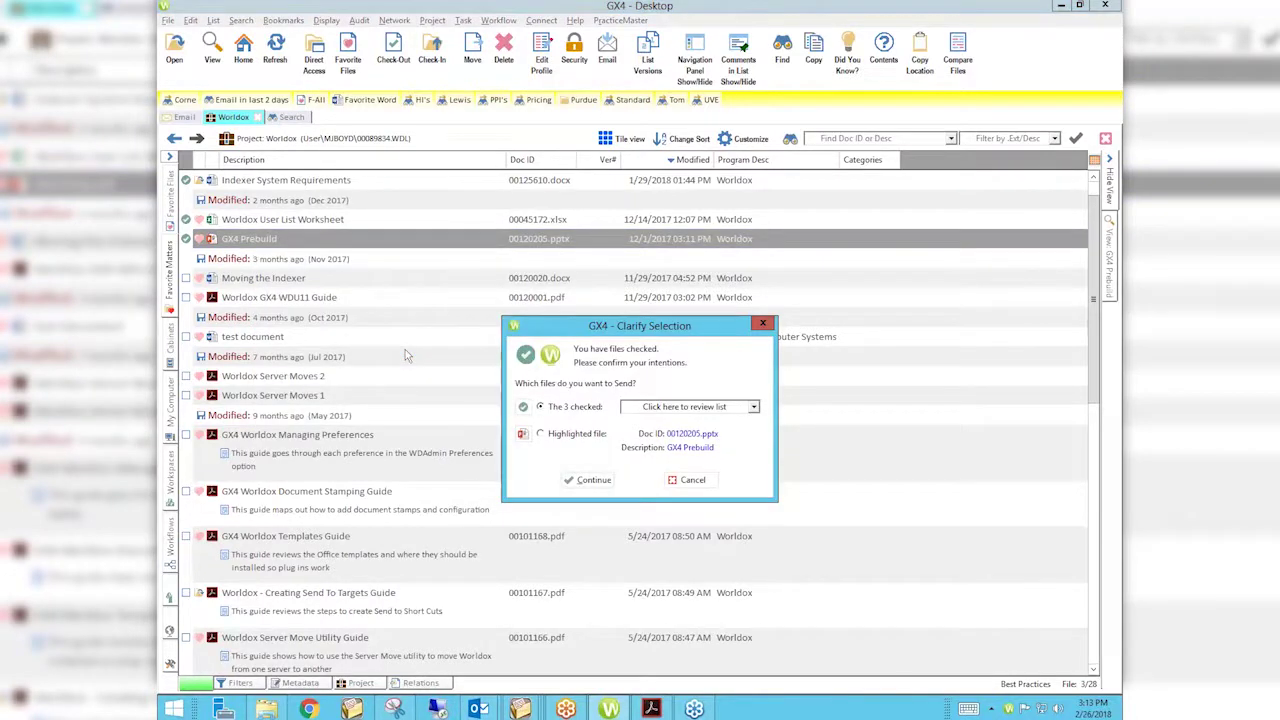
pyautogui.click(590, 480)
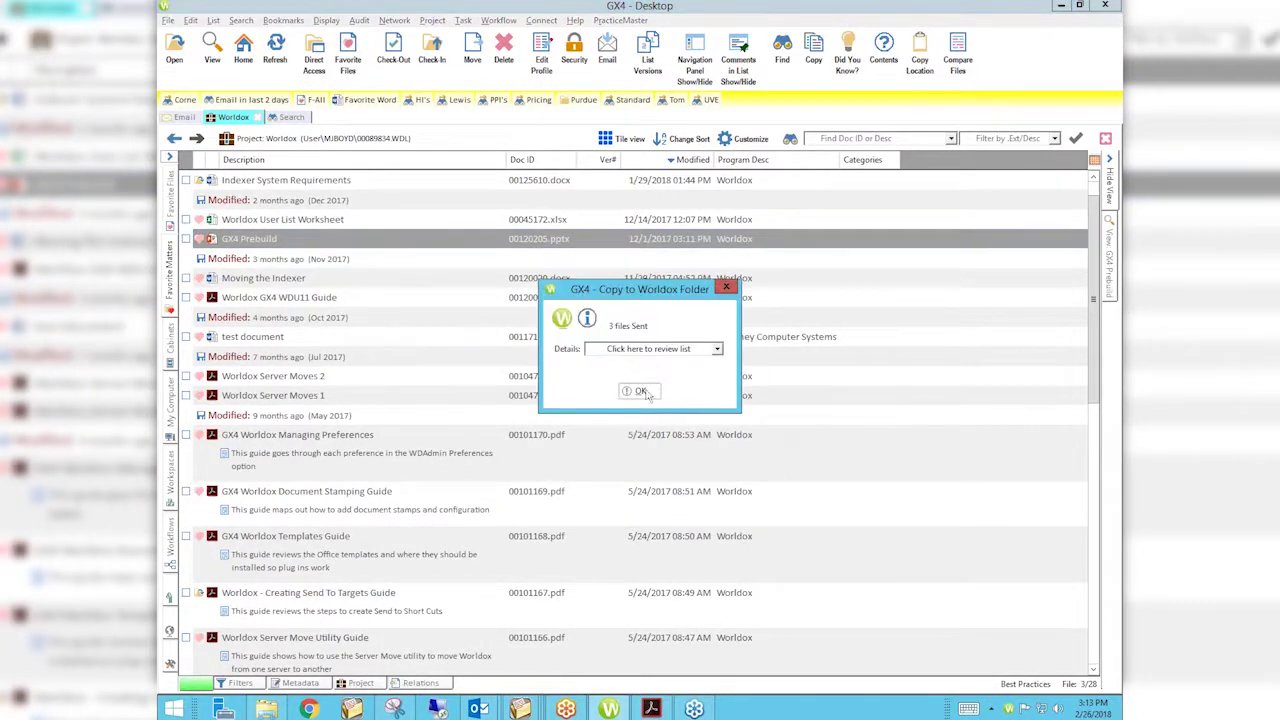
# Dismiss the sent-files notice and switch to the Windows desktop
pyautogui.click(638, 391)
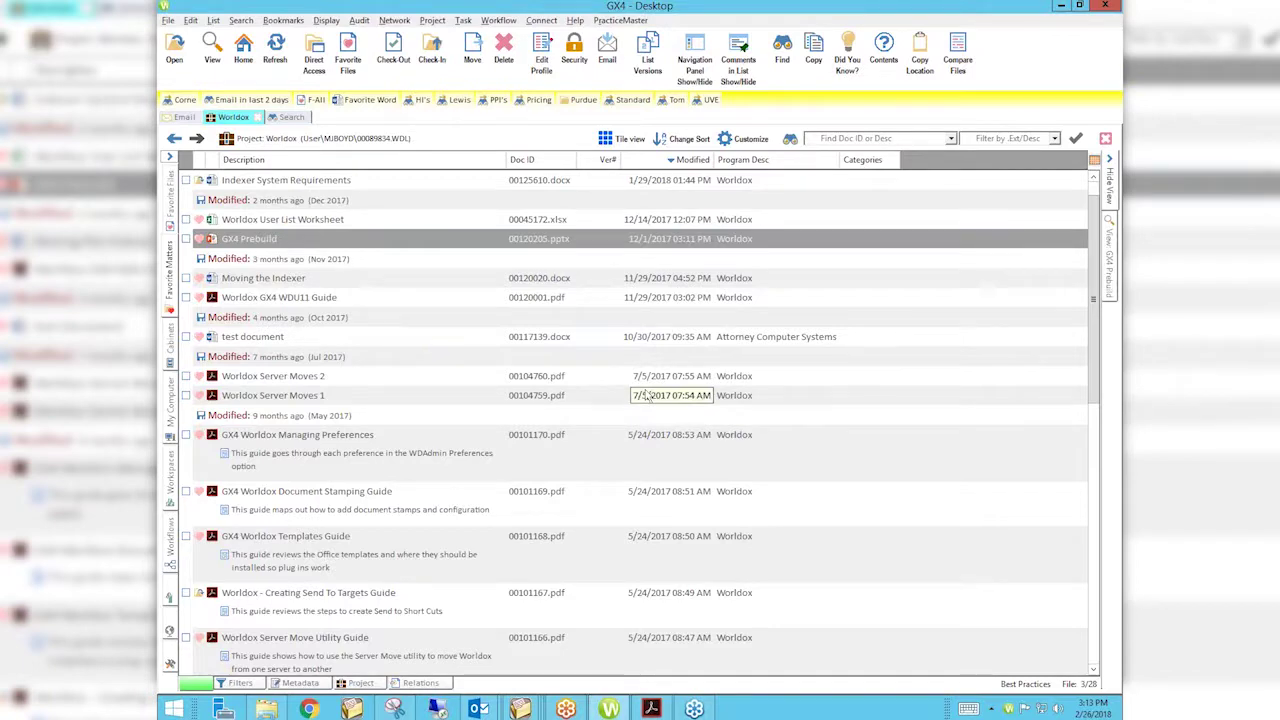
pyautogui.hotkey('alt', 'Tab')
pyautogui.hotkey('alt', 'Tab')
pyautogui.hotkey('alt', 'Tab')
pyautogui.hotkey('alt', 'Tab')
pyautogui.hotkey('alt', 'Tab')
pyautogui.hotkey('alt', 'Tab')
pyautogui.hotkey('alt', 'Tab')
pyautogui.hotkey('alt', 'Tab')
pyautogui.hotkey('alt', 'Tab')
pyautogui.hotkey('alt', 'Tab')
pyautogui.hotkey('alt', 'Tab')
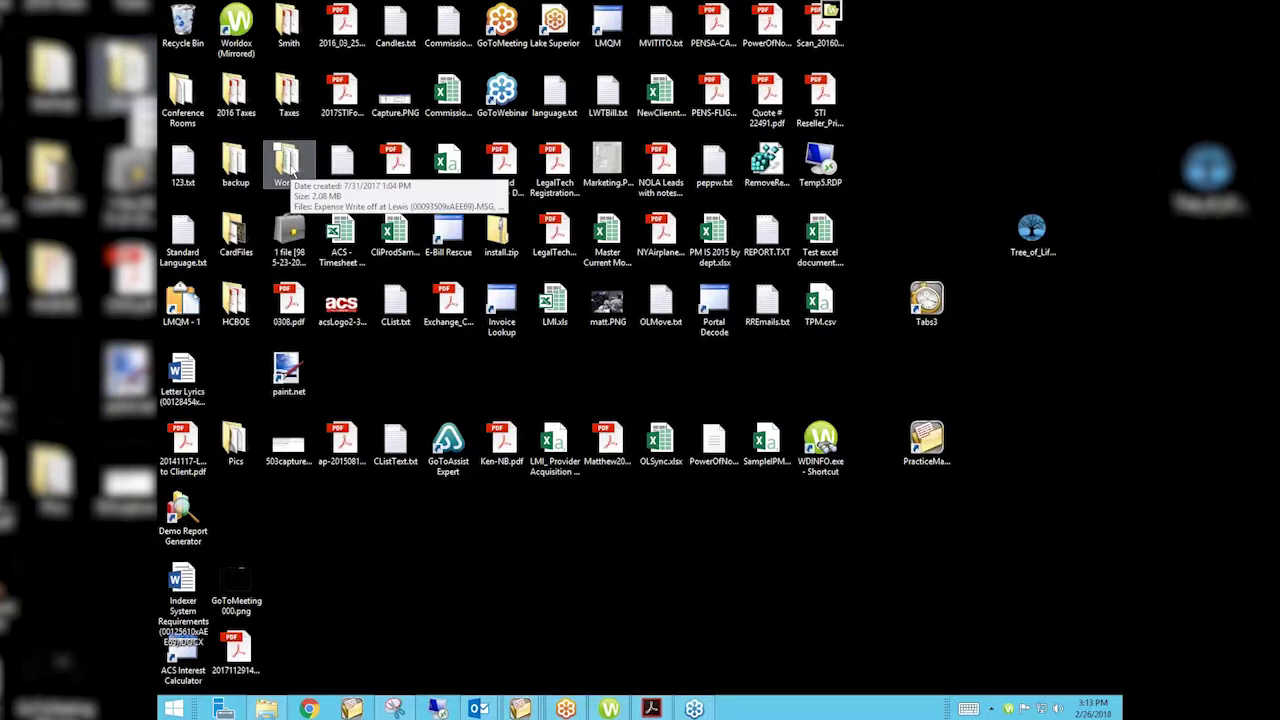
# Open the Worldox folder on the desktop and delete all the files in it
pyautogui.click(292, 172)
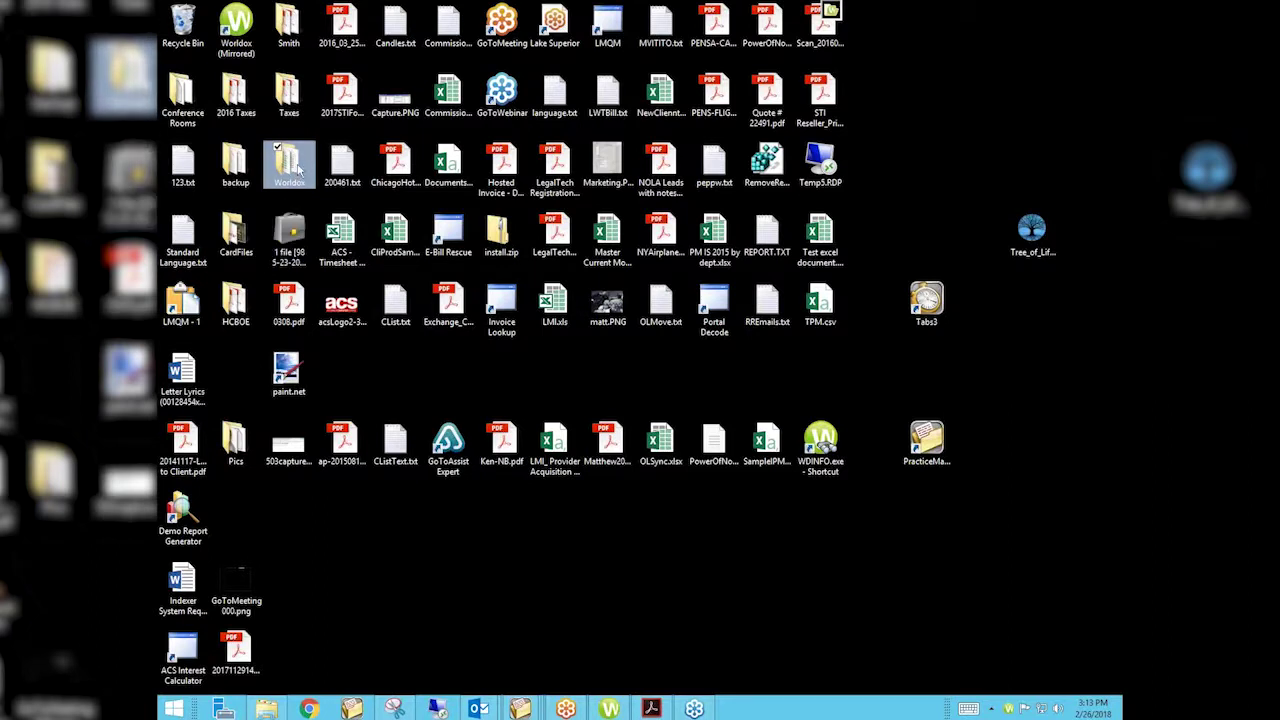
pyautogui.click(290, 180)
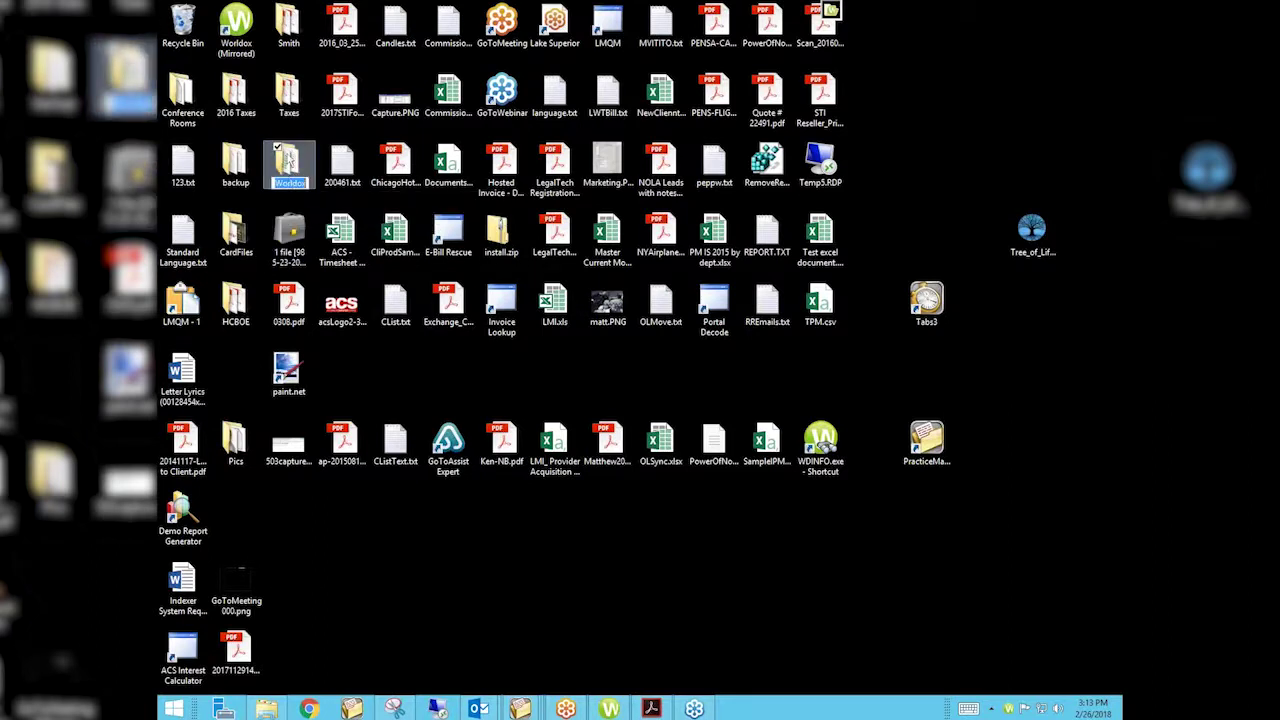
pyautogui.click(287, 160)
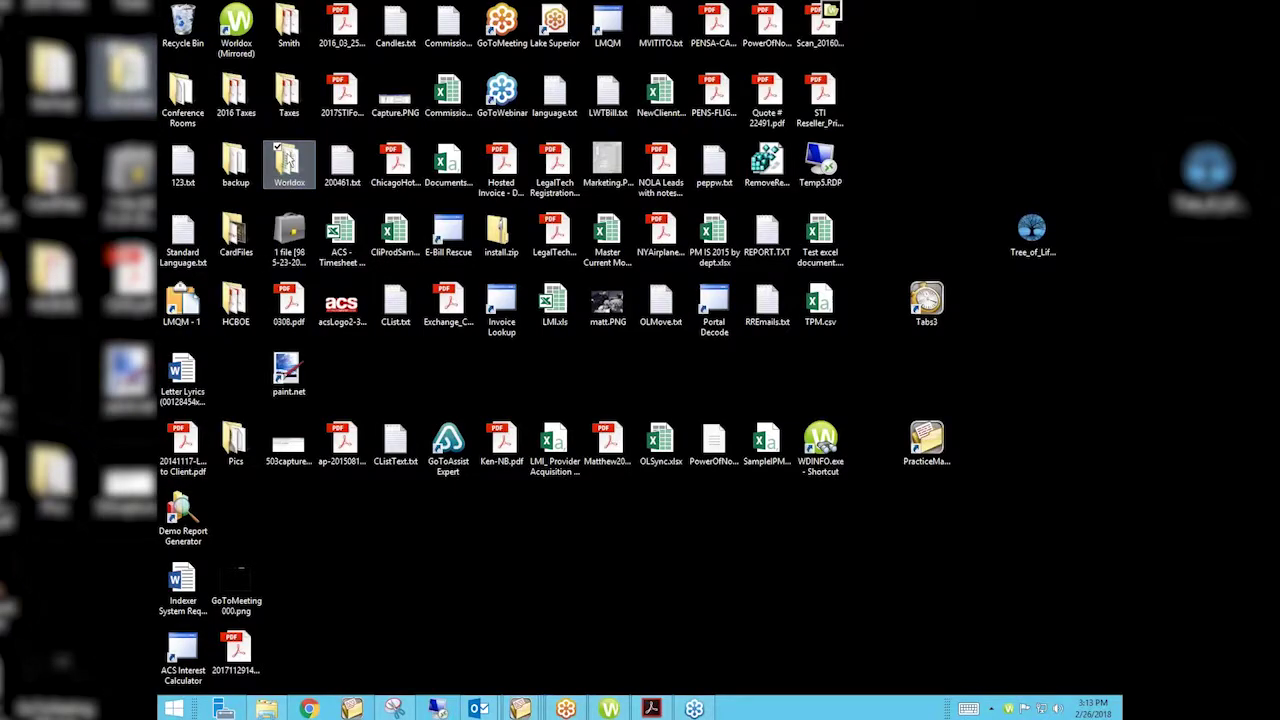
pyautogui.doubleClick(287, 160)
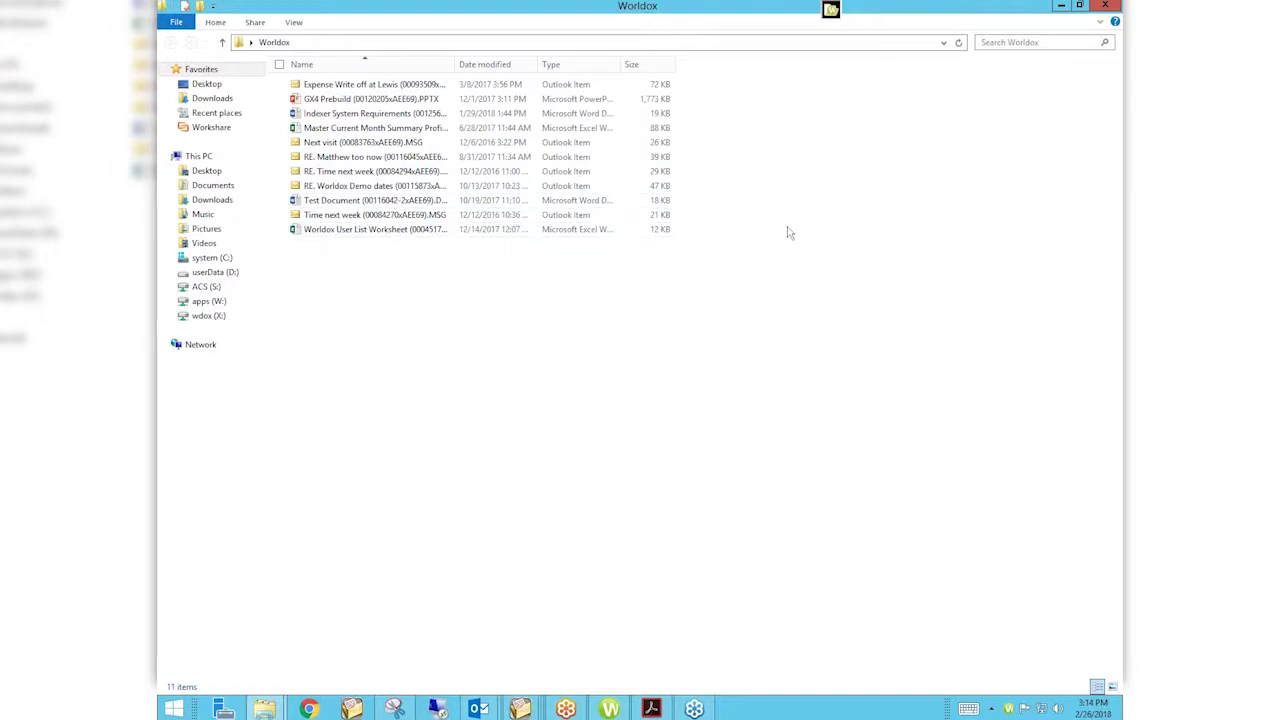
pyautogui.hotkey('ctrl', 'a')
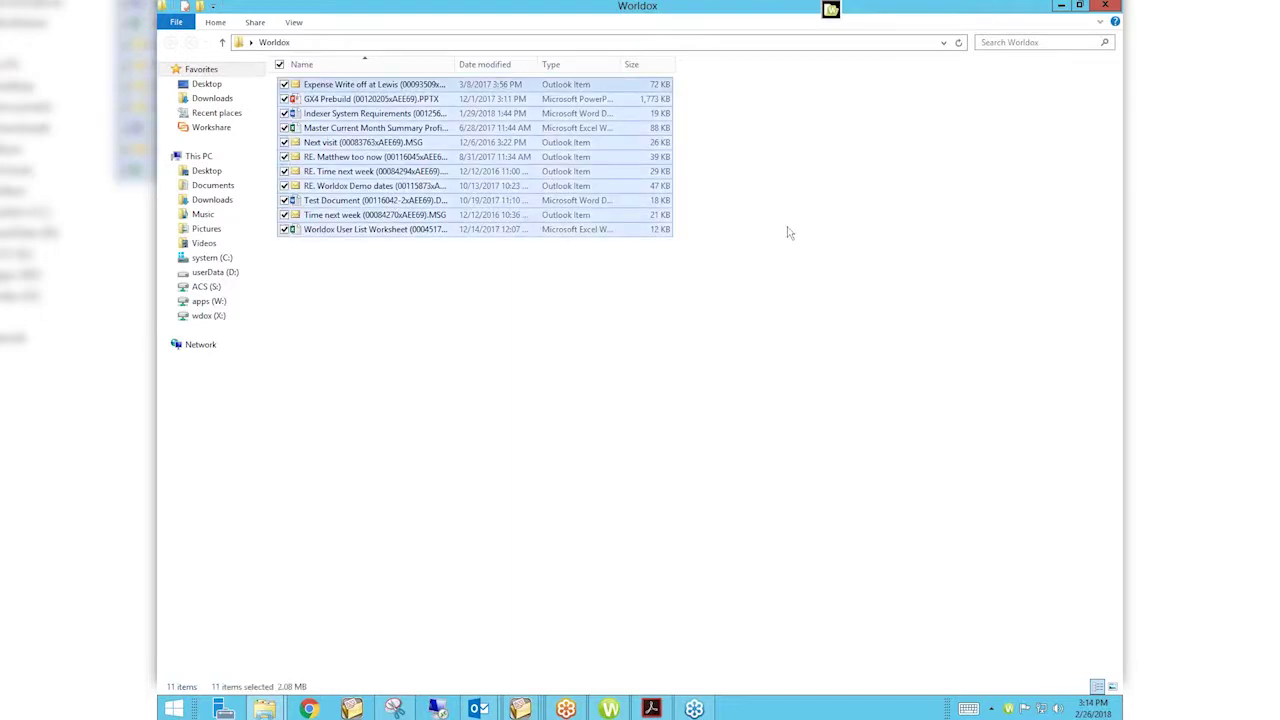
pyautogui.press('Delete')
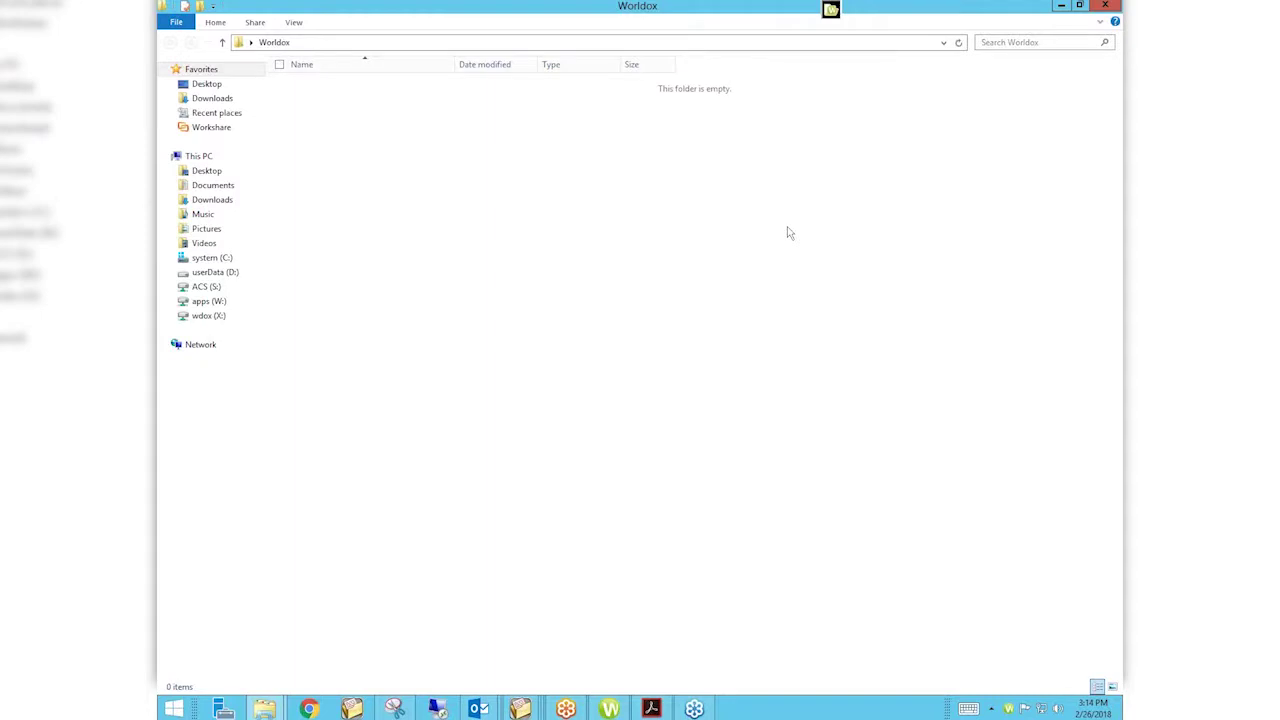
# Return to Worldox and check Indexer System Requirements, Worldox User List Worksheet and GX4 Prebuild again for another send
pyautogui.click(608, 708)
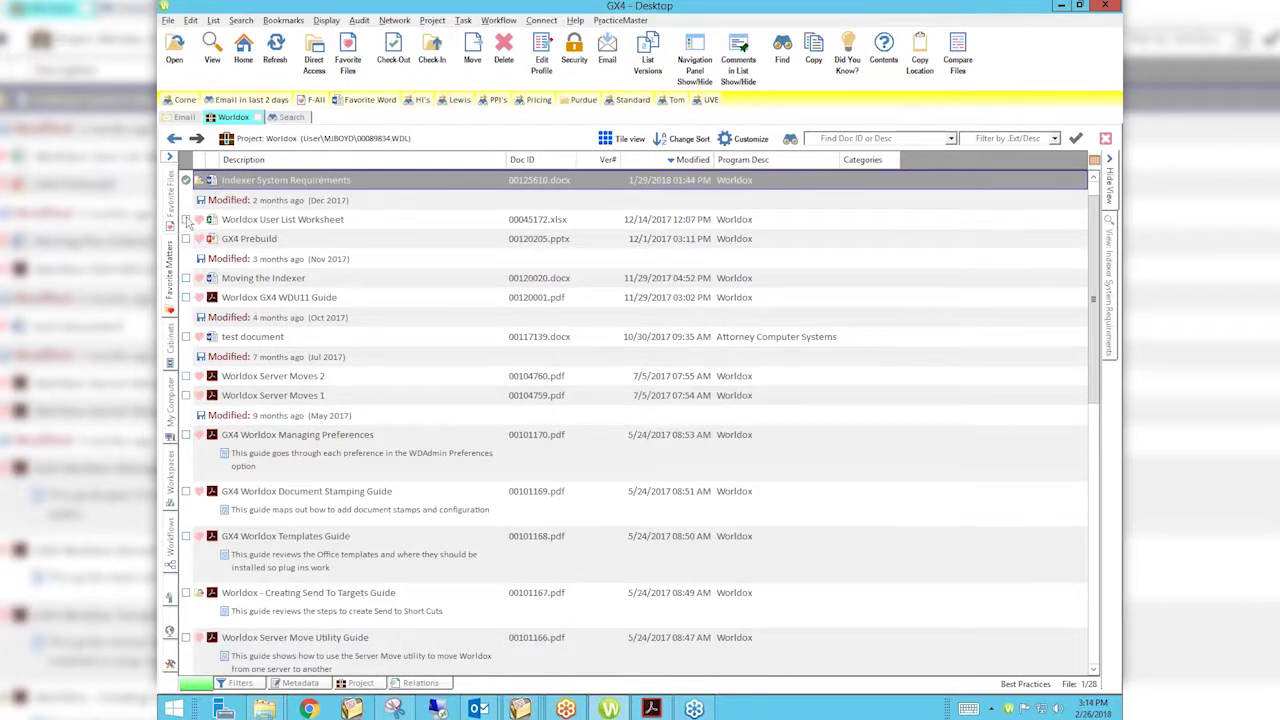
pyautogui.press('Down')
pyautogui.press('Down')
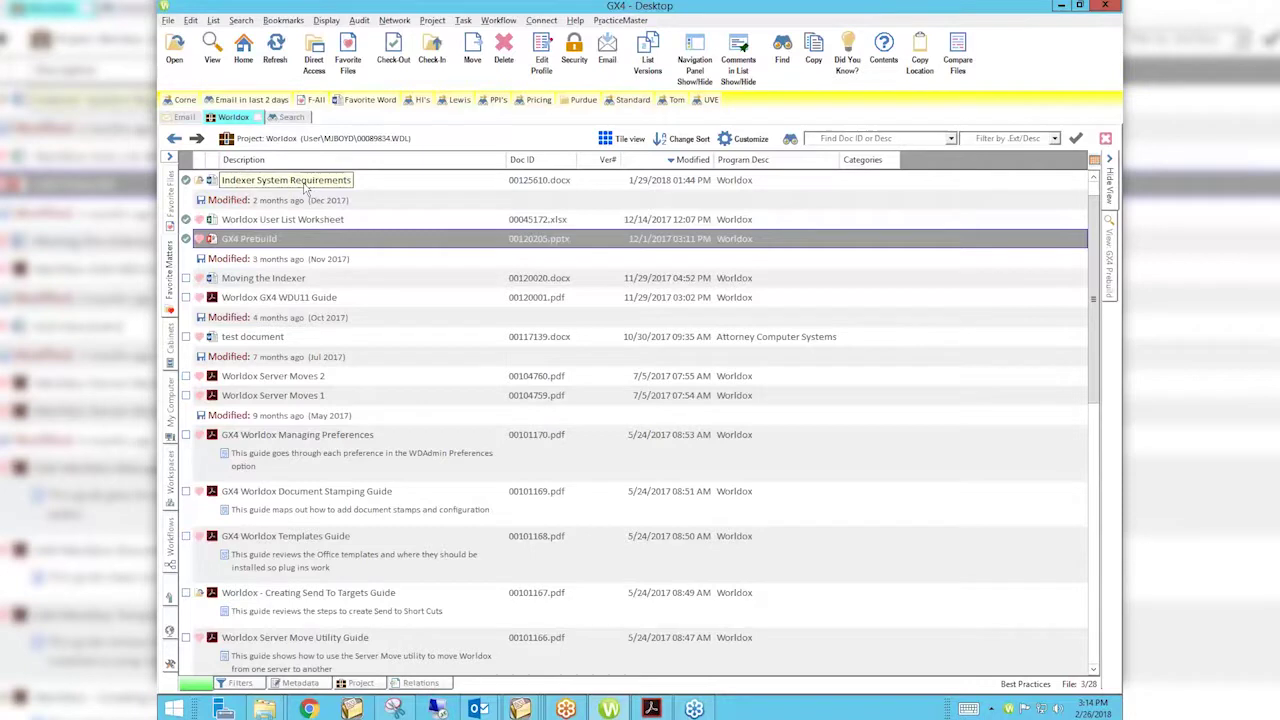
# Send the 3 checked files to the emptied folder with Copy to Worldox Folder and dismiss the notice
pyautogui.rightClick(305, 186)
pyautogui.moveTo(330, 210)
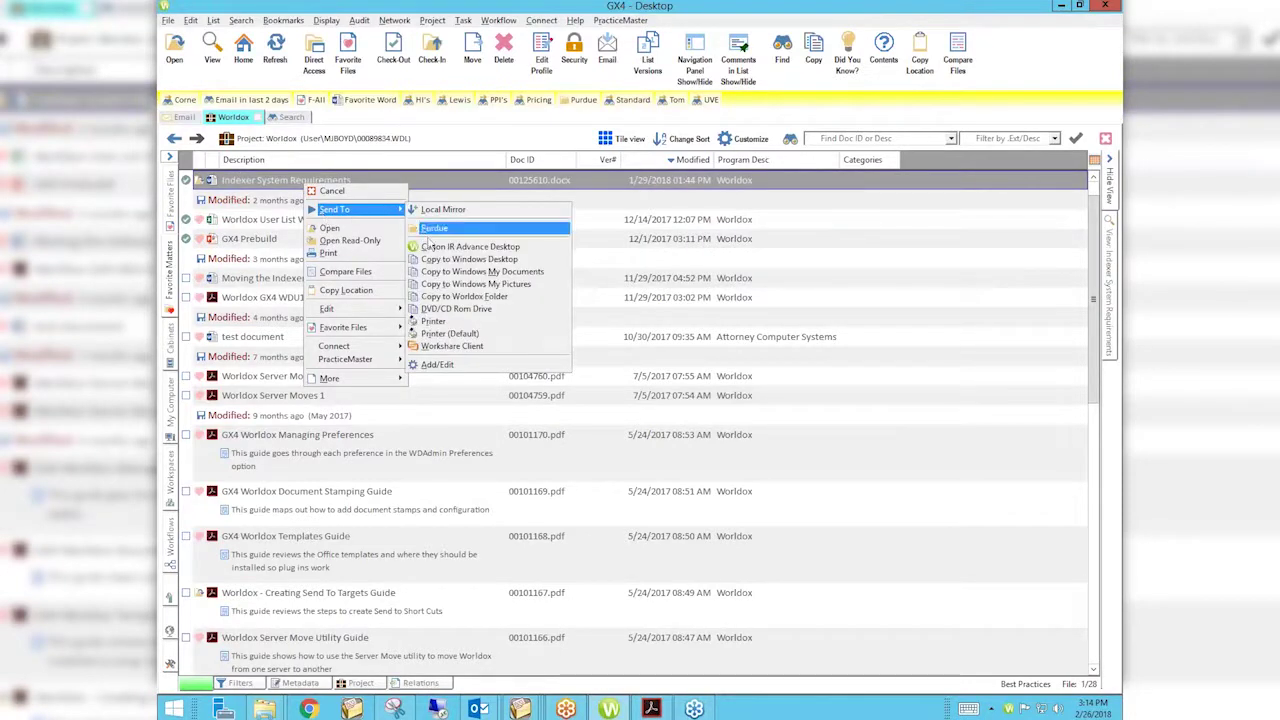
pyautogui.click(465, 297)
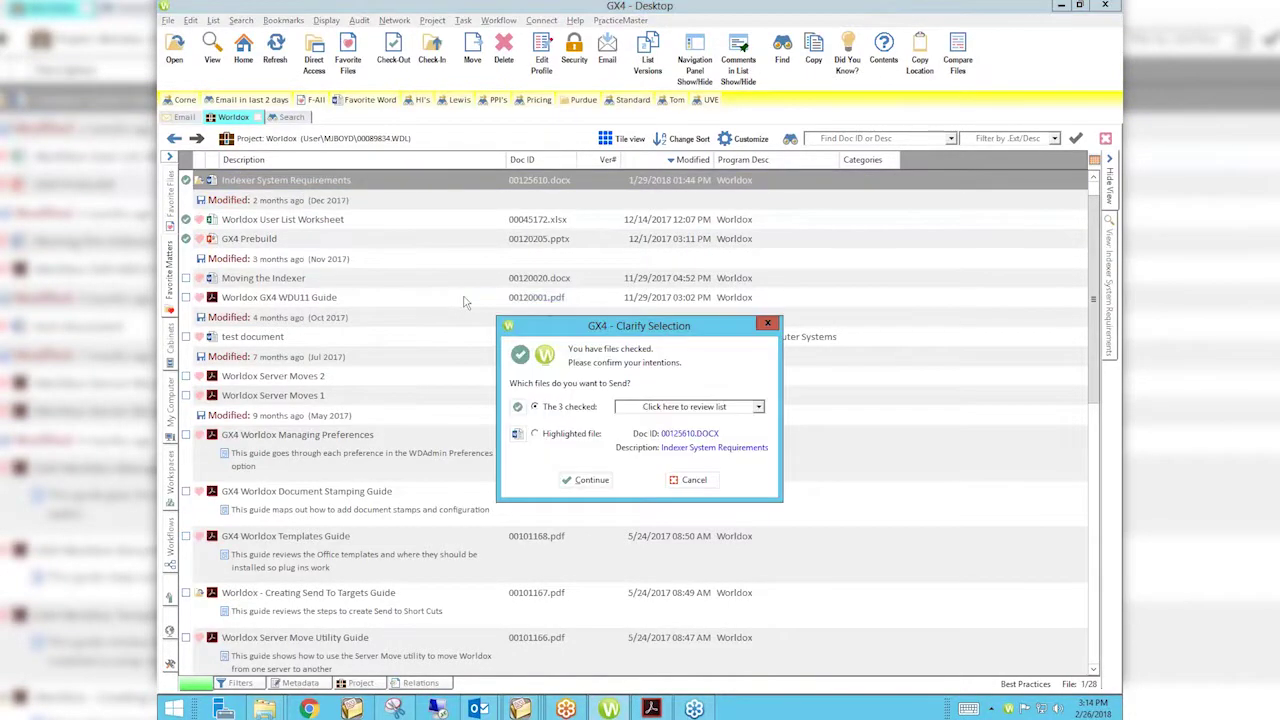
pyautogui.click(589, 480)
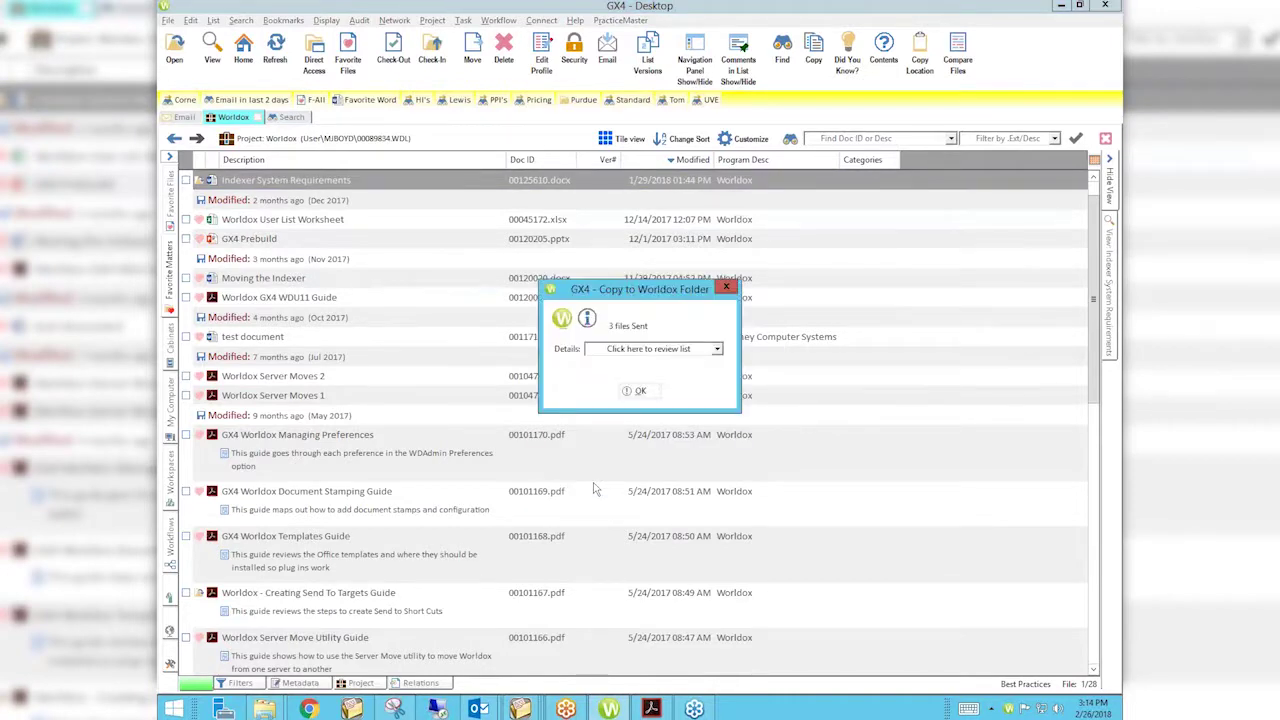
pyautogui.click(640, 391)
# Switch to the Windows desktop, inspect the copied files in the Worldox folder, and close the folder window
pyautogui.hotkey('alt', 'Tab')
pyautogui.hotkey('alt', 'Tab')
pyautogui.hotkey('alt', 'Tab')
pyautogui.hotkey('alt', 'Tab')
pyautogui.hotkey('alt', 'Tab')
pyautogui.hotkey('alt', 'Tab')
pyautogui.hotkey('alt', 'Tab')
pyautogui.hotkey('alt', 'Tab')
pyautogui.hotkey('alt', 'Tab')
pyautogui.hotkey('alt', 'Tab')
pyautogui.hotkey('alt', 'Tab')
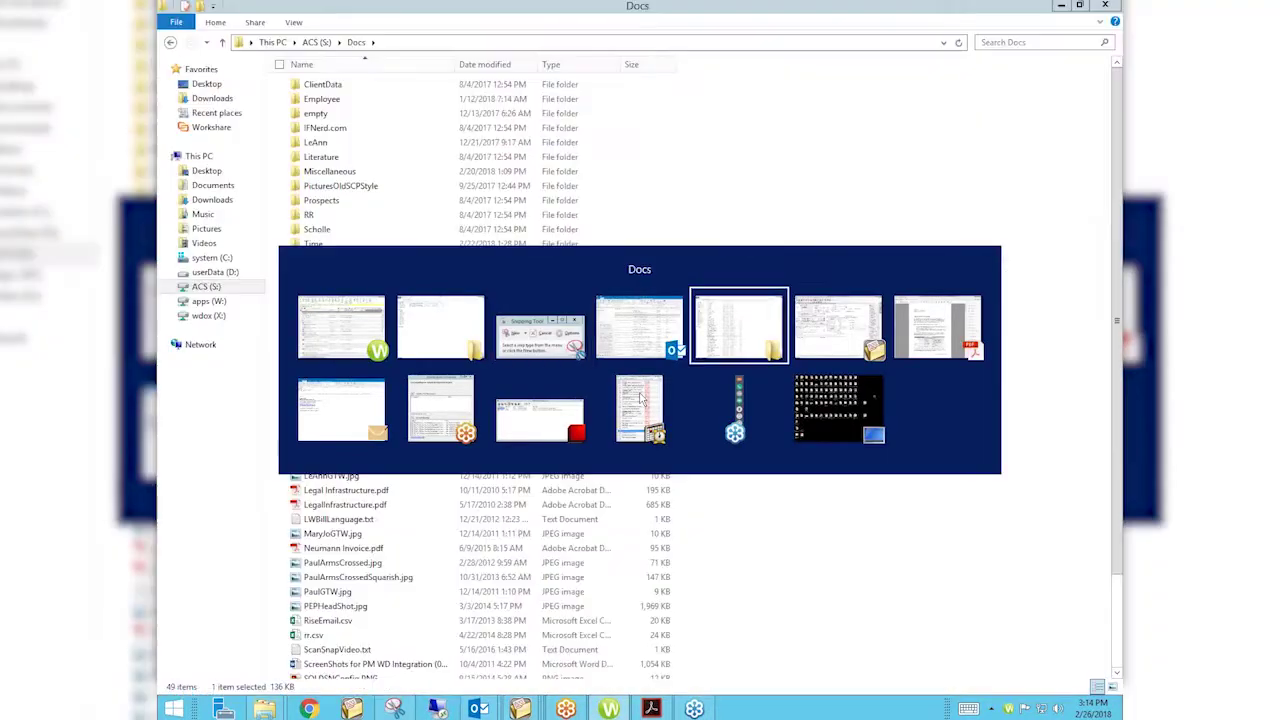
pyautogui.hotkey('alt', 'Tab')
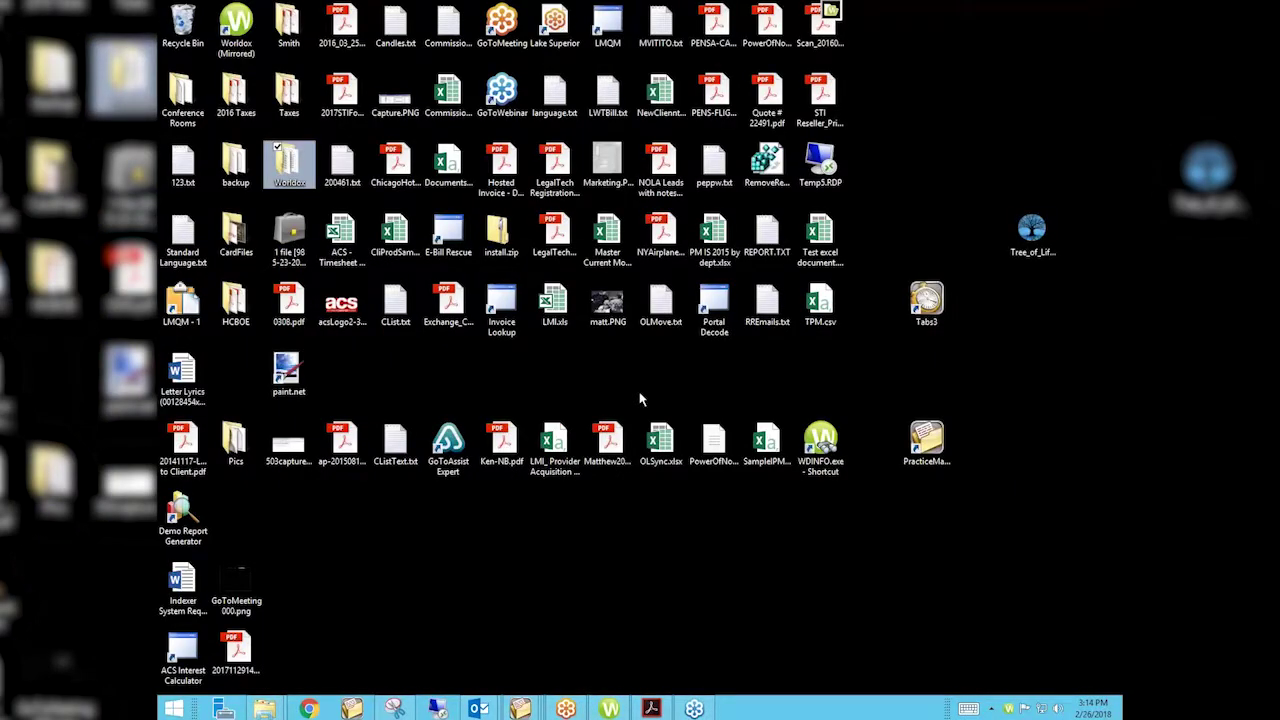
pyautogui.doubleClick(289, 168)
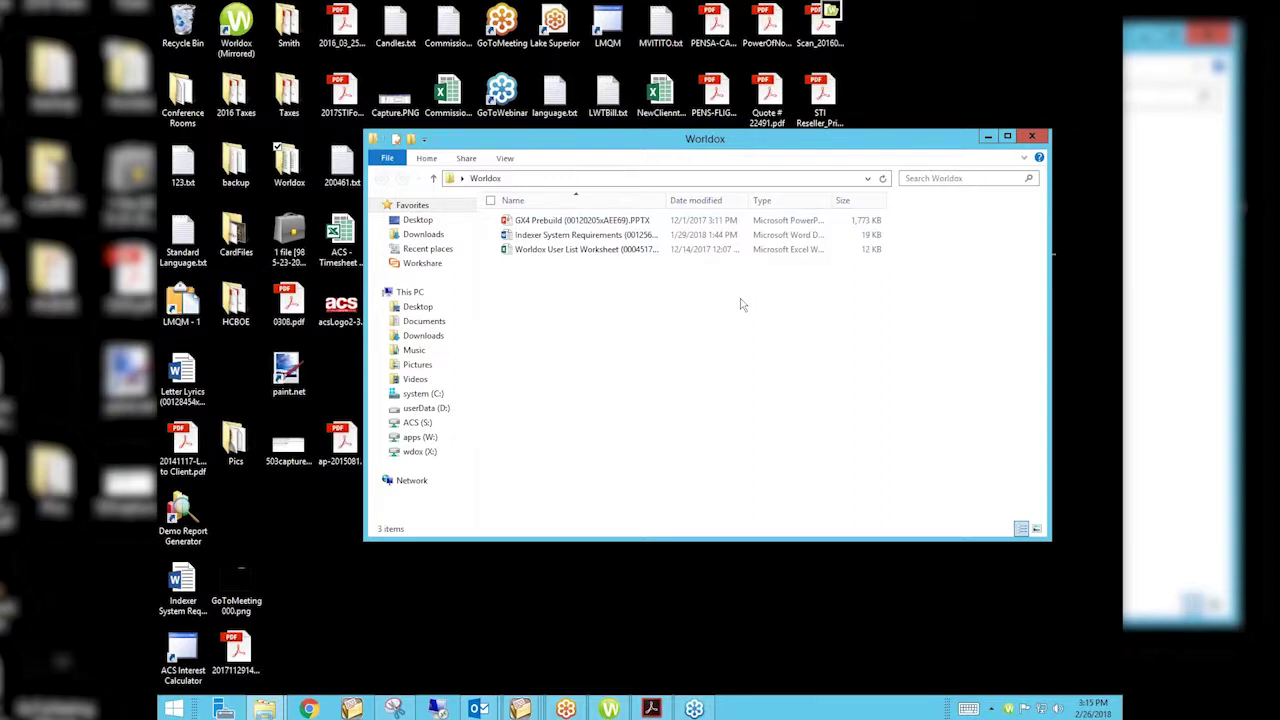
pyautogui.click(1031, 137)
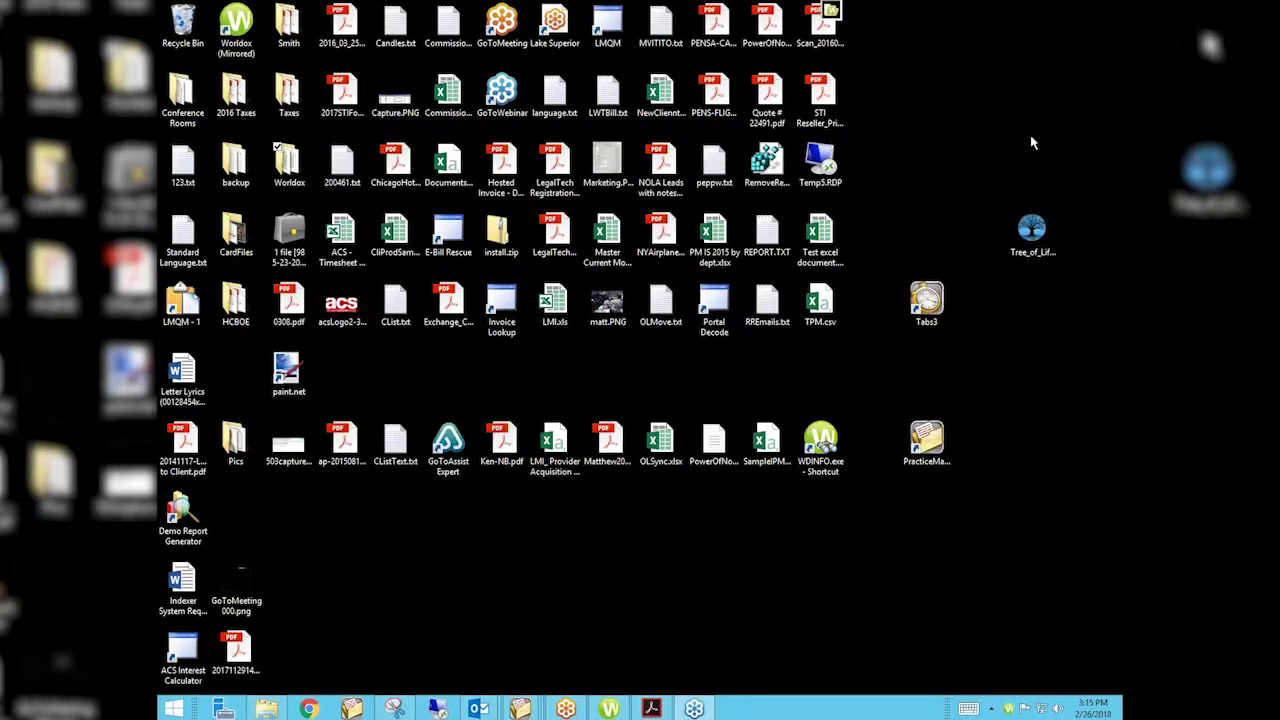
# Switch back to Worldox and open the Send To Add/Edit window from the Worldox User List Worksheet
pyautogui.click(609, 709)
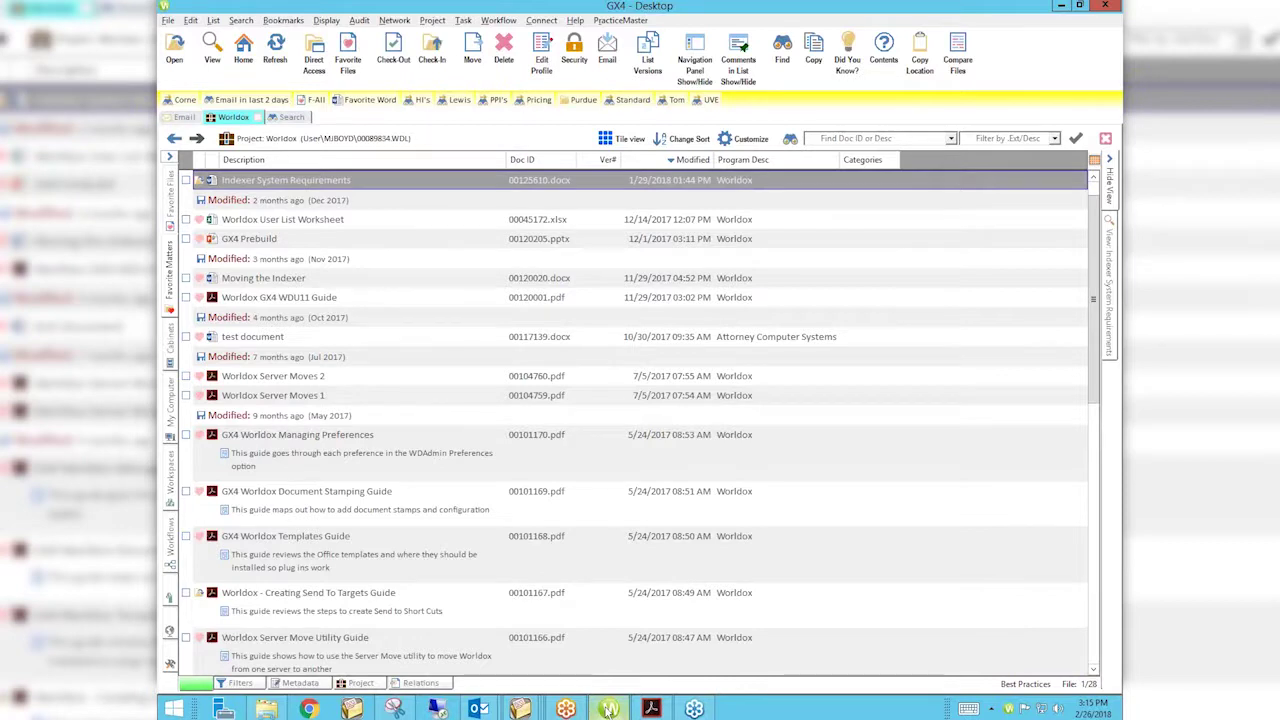
pyautogui.click(312, 224)
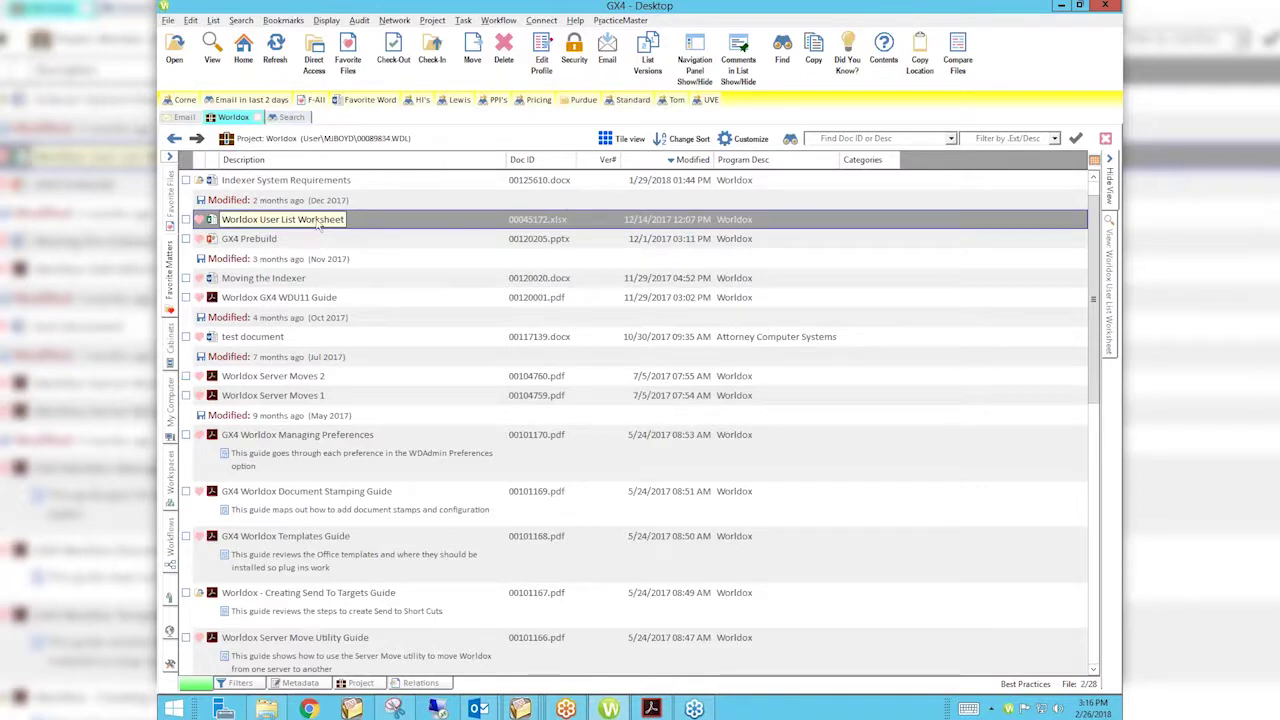
pyautogui.rightClick(378, 222)
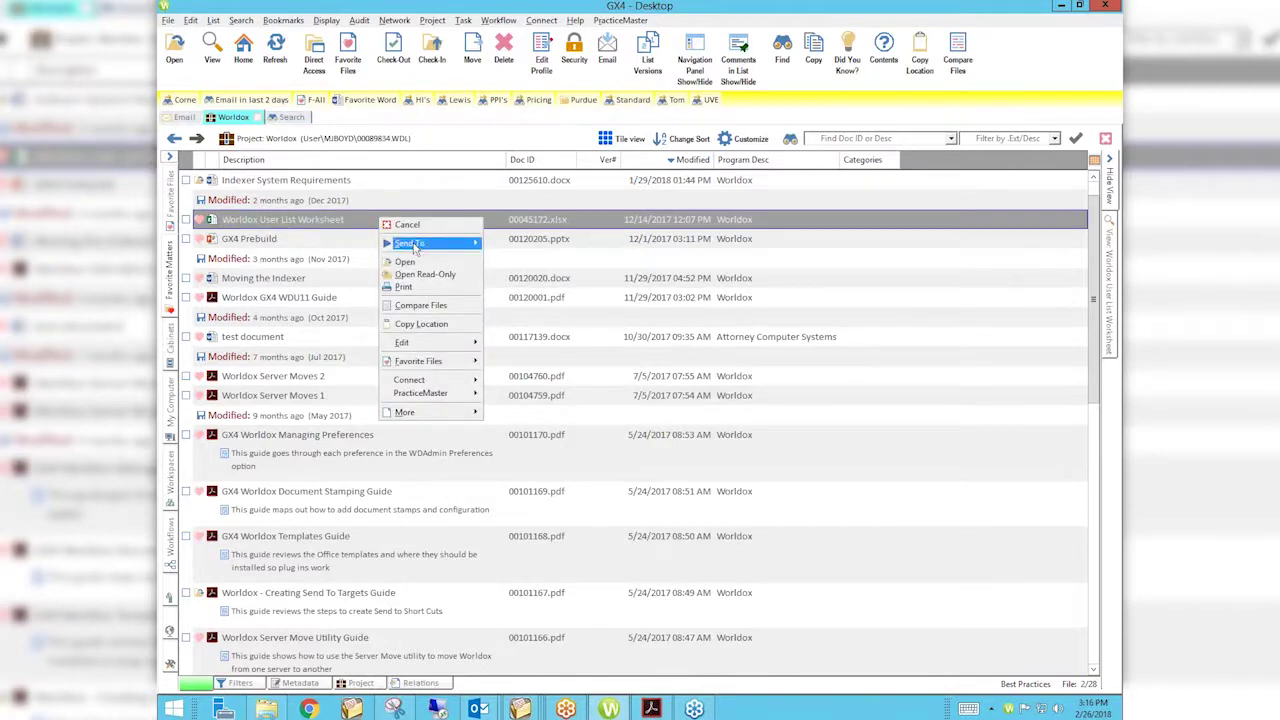
pyautogui.moveTo(418, 252)
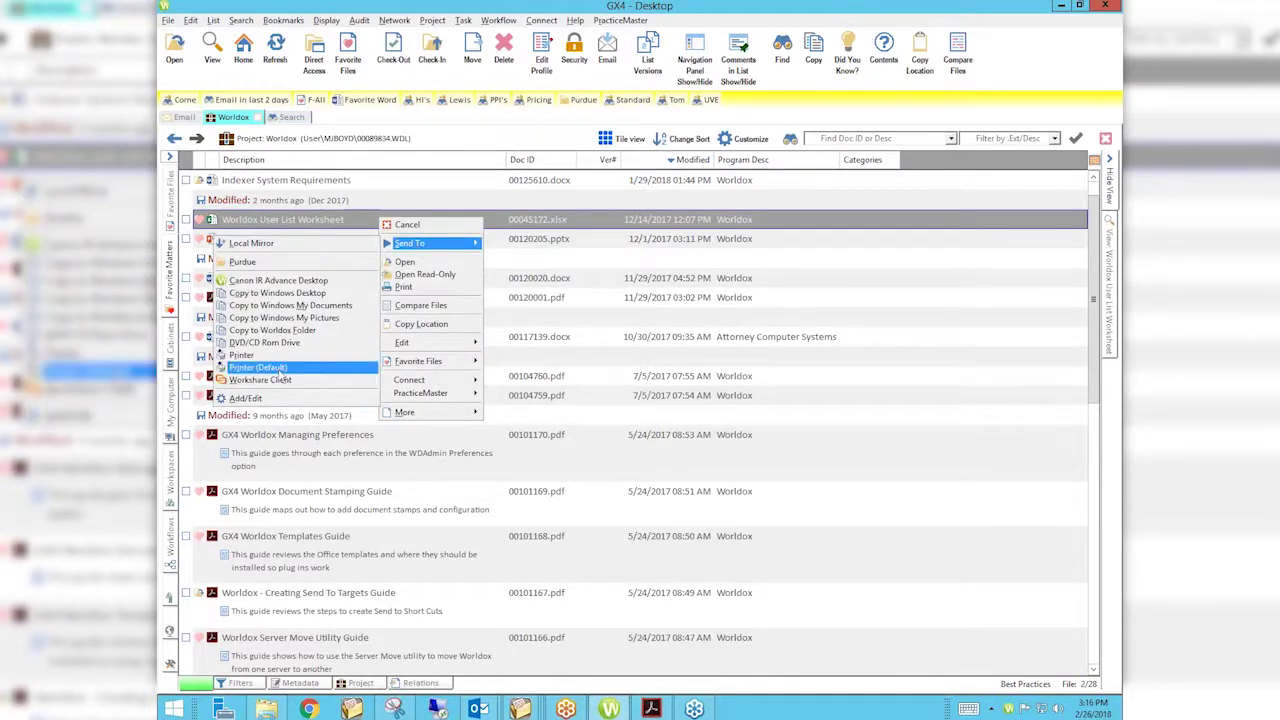
pyautogui.click(262, 399)
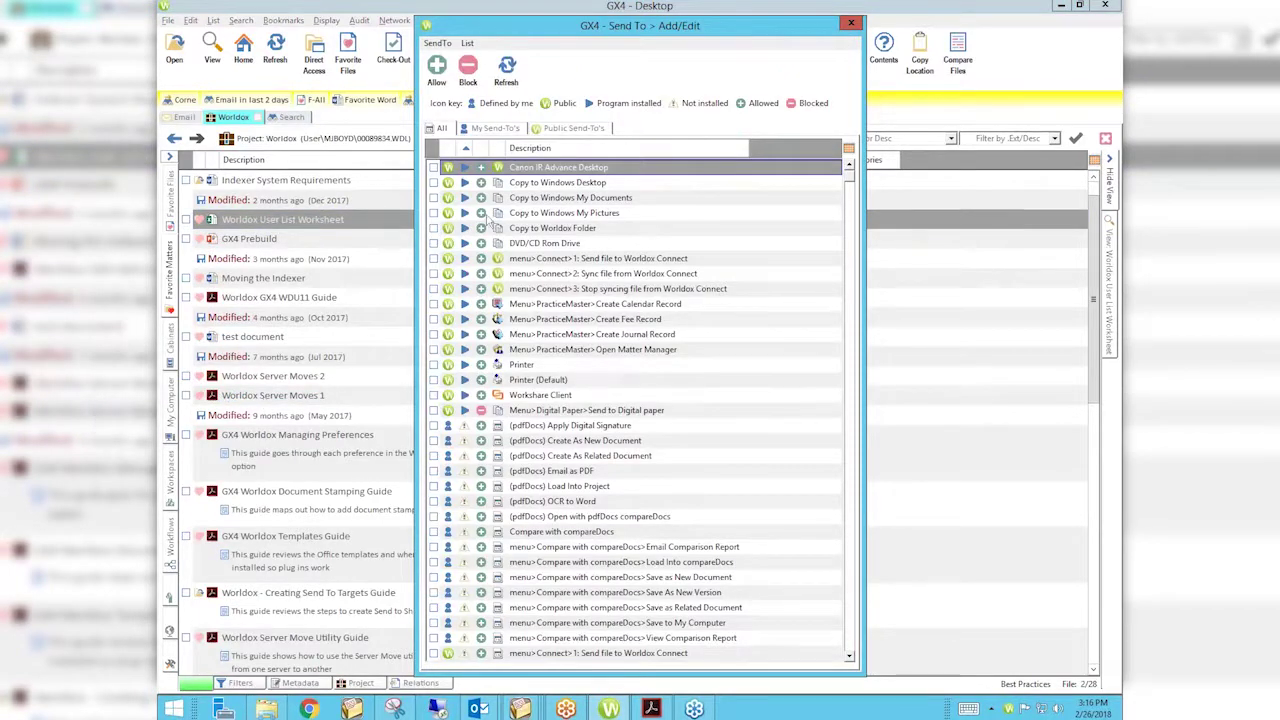
# Review the My Send-To's and Public Send-To's lists, and open the public Copy to Worldox Folder target for editing
pyautogui.click(587, 131)
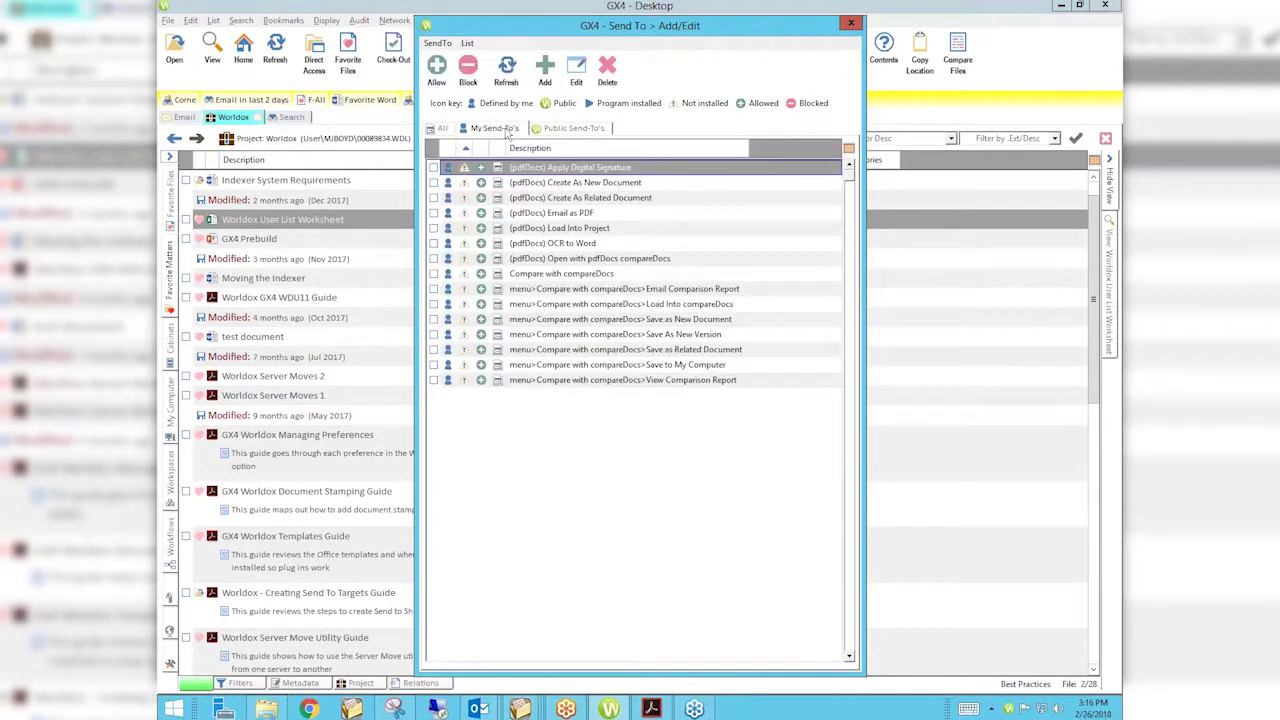
pyautogui.click(574, 128)
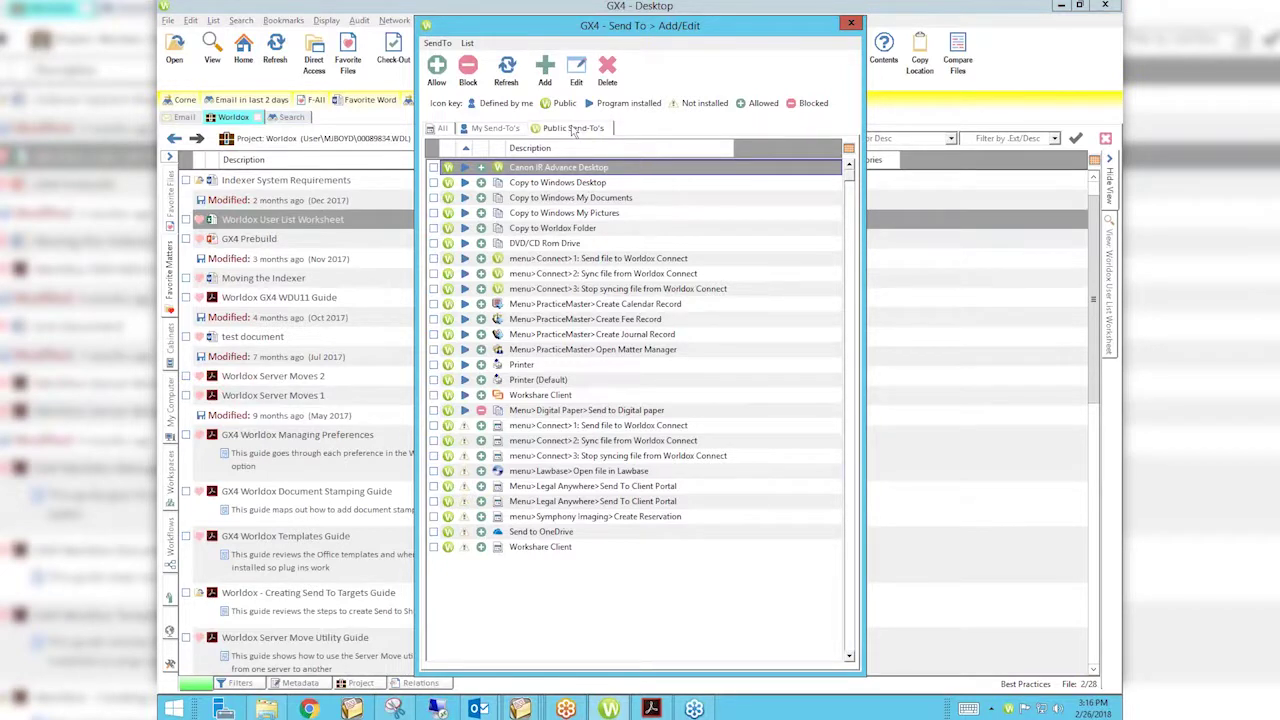
pyautogui.click(576, 230)
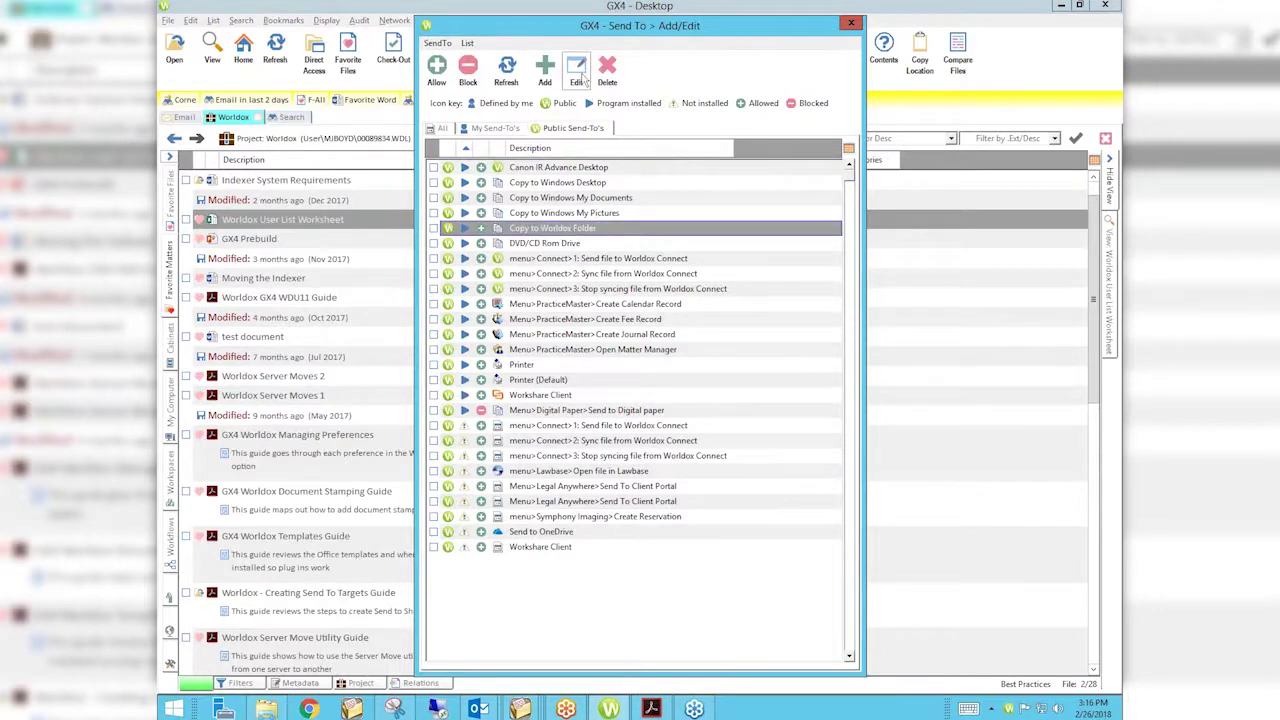
pyautogui.click(580, 78)
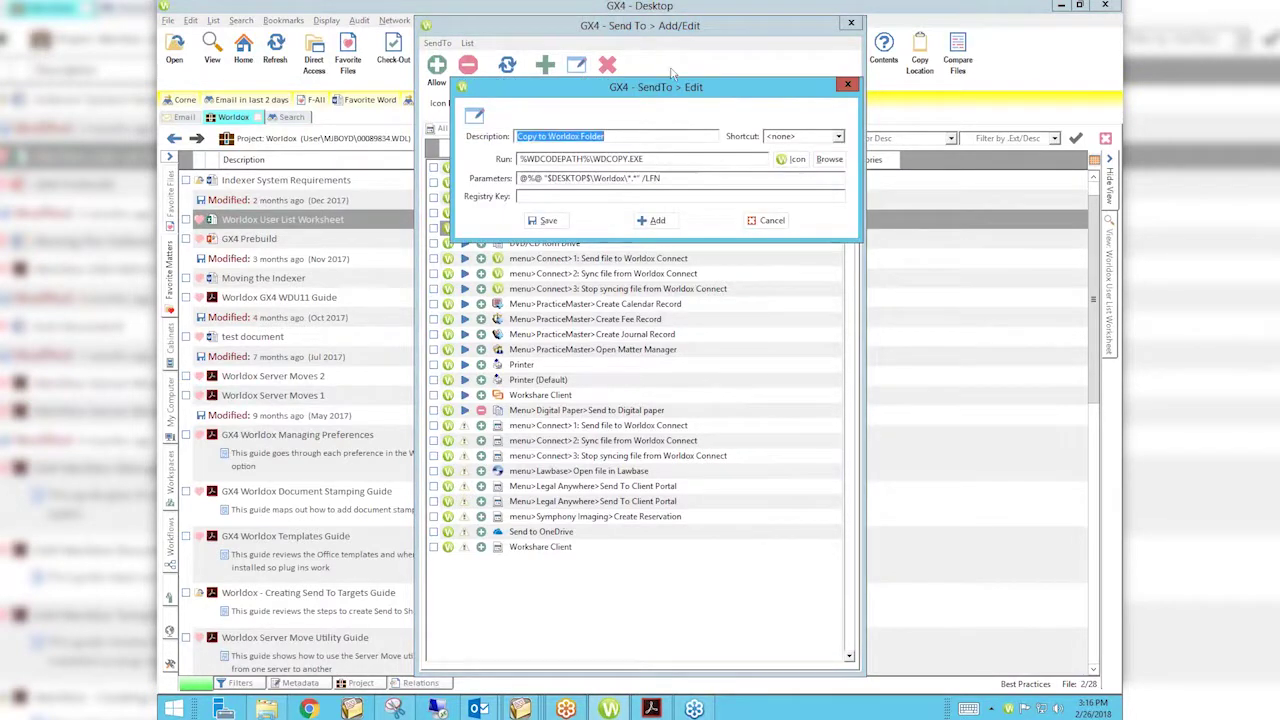
# Reposition the SendTo Edit dialog and look through the keyboard shortcut options without choosing one
pyautogui.moveTo(678, 88); pyautogui.dragTo(656, 186)
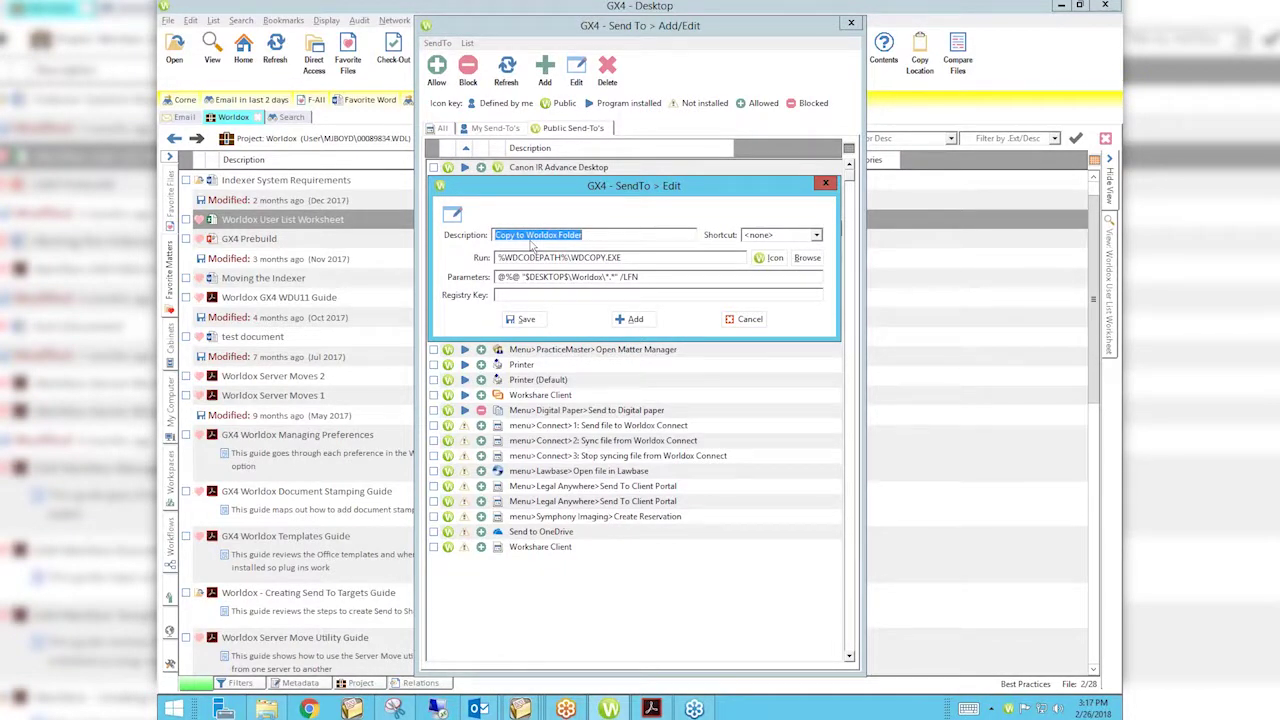
pyautogui.click(816, 235)
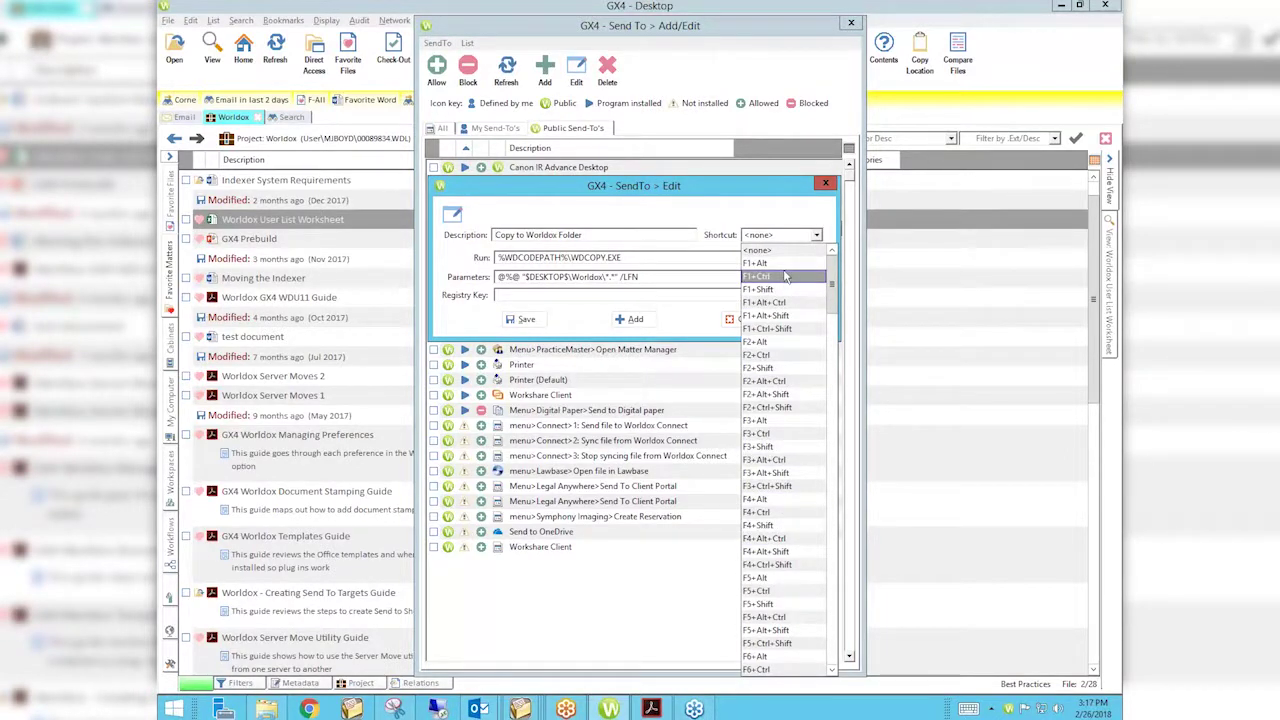
pyautogui.click(781, 203)
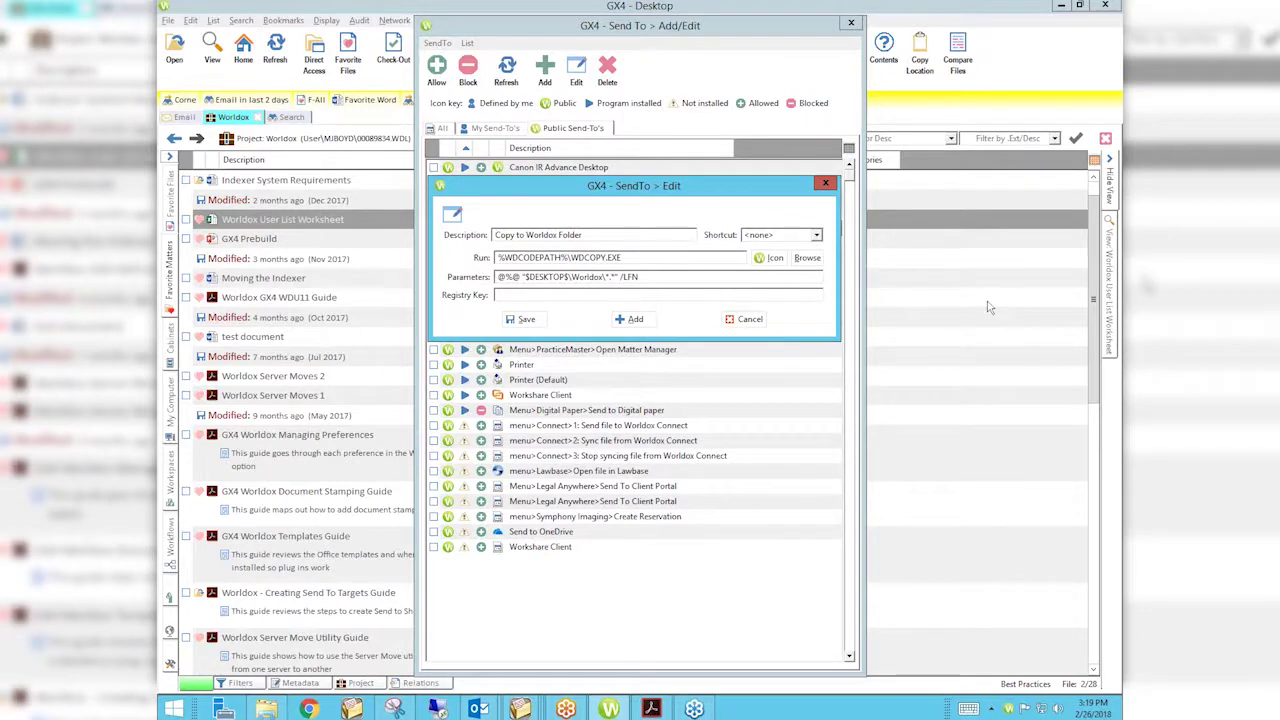
# Switch to Adobe Acrobat Reader and skim the Creating Send To Targets Guide for the Add Target field descriptions
pyautogui.click(651, 708)
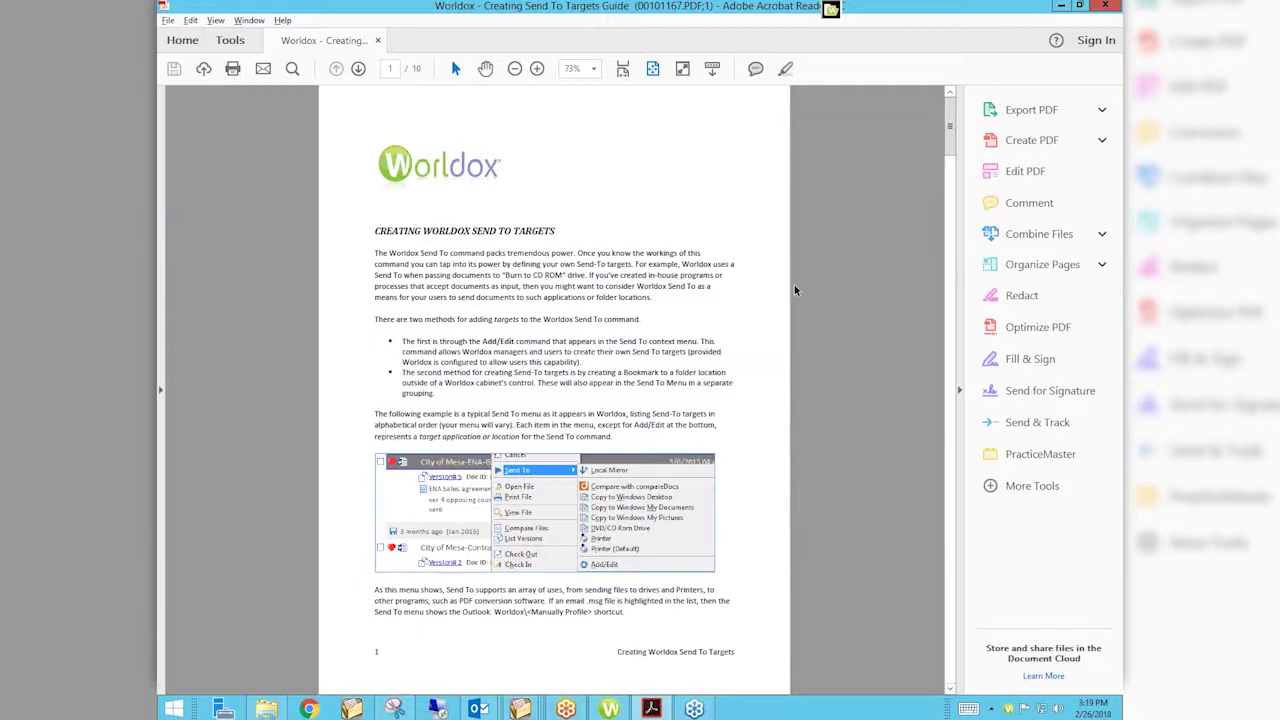
pyautogui.scroll(-6, 794, 284)
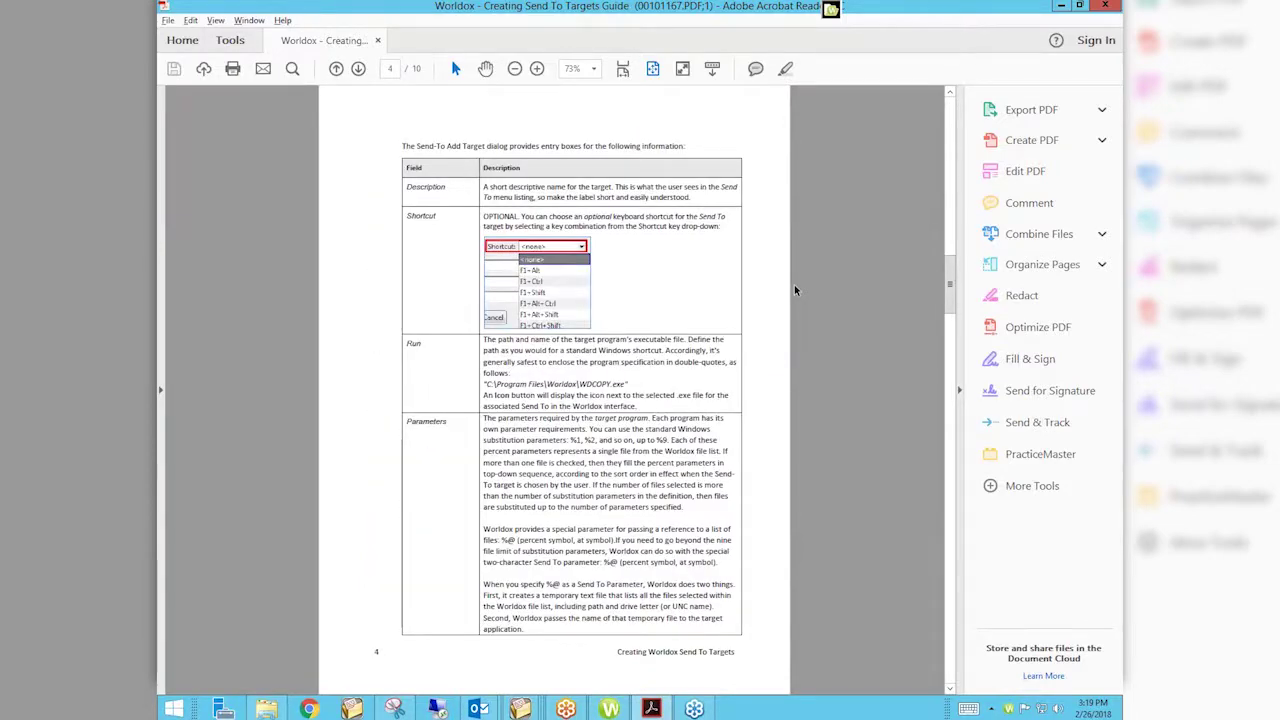
pyautogui.scroll(-2, 794, 284)
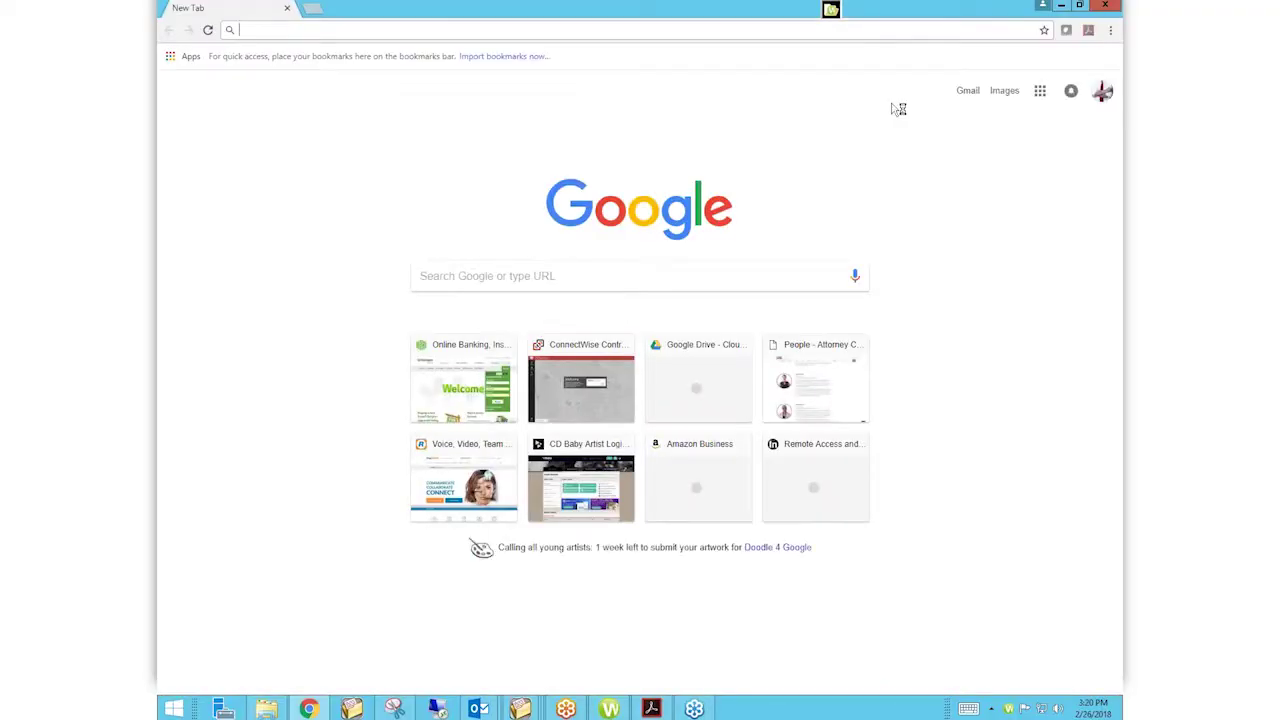
# In Chrome, open knowledgebase.worldox.com/wp-login.php and log in to the Worldox Knowledgebase with the saved credentials
pyautogui.write('kno')
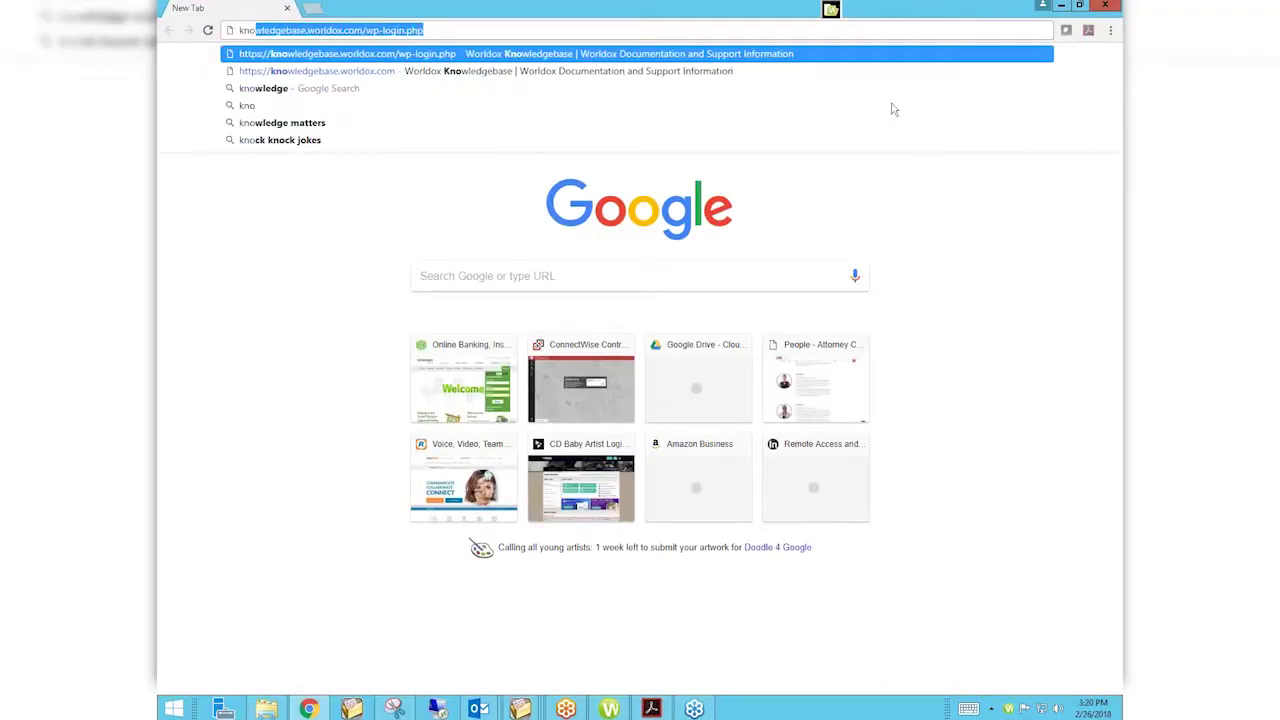
pyautogui.press('Return')
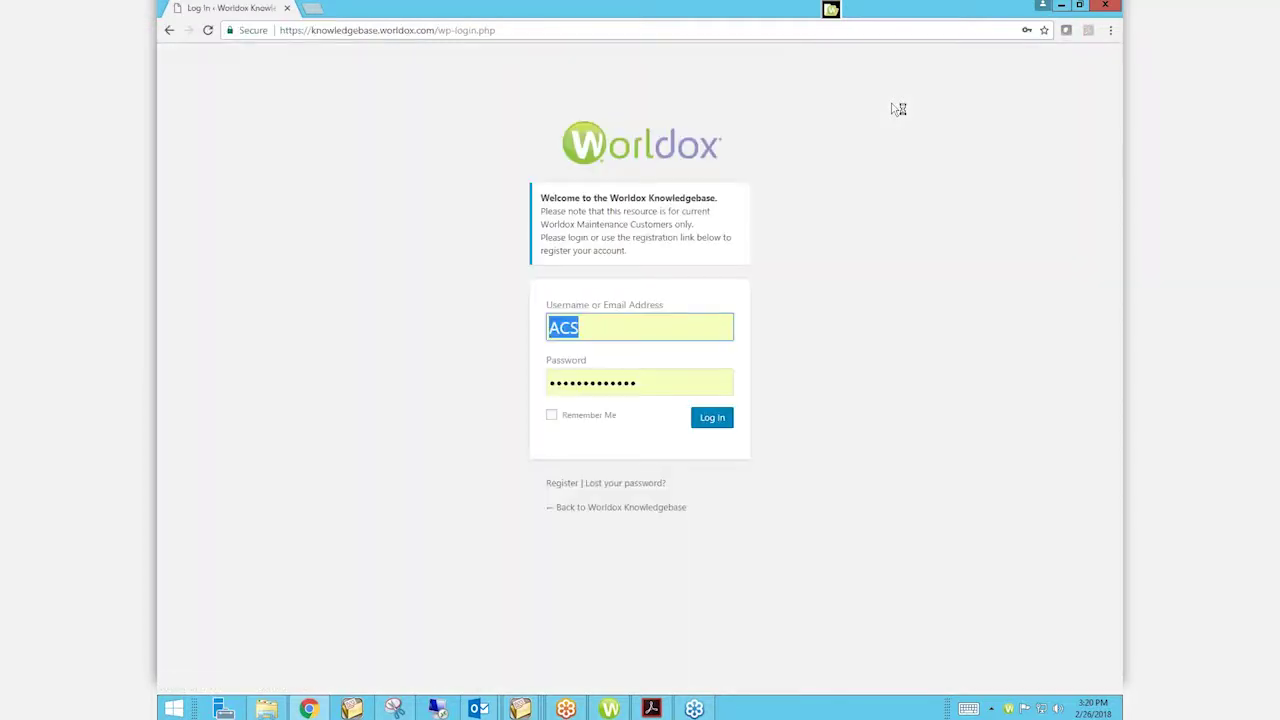
pyautogui.click(712, 420)
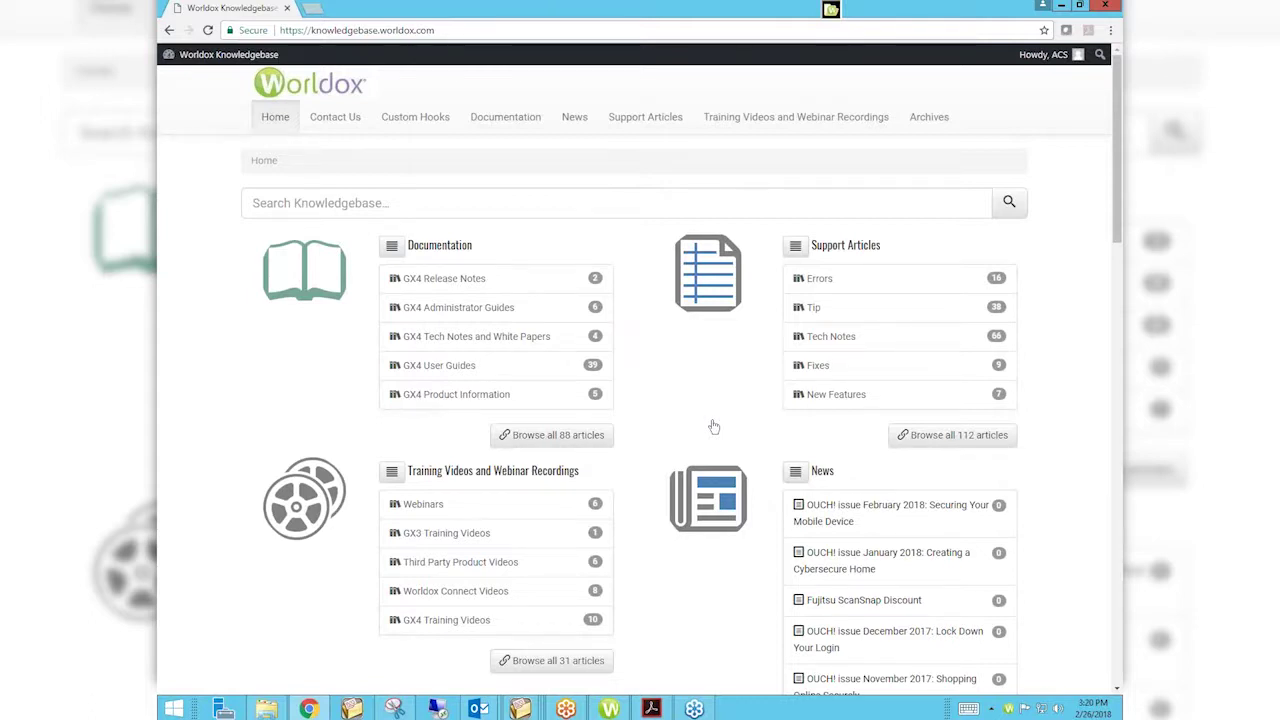
# Search the Worldox Knowledgebase for "send to"
pyautogui.click(453, 209)
pyautogui.write('send to')
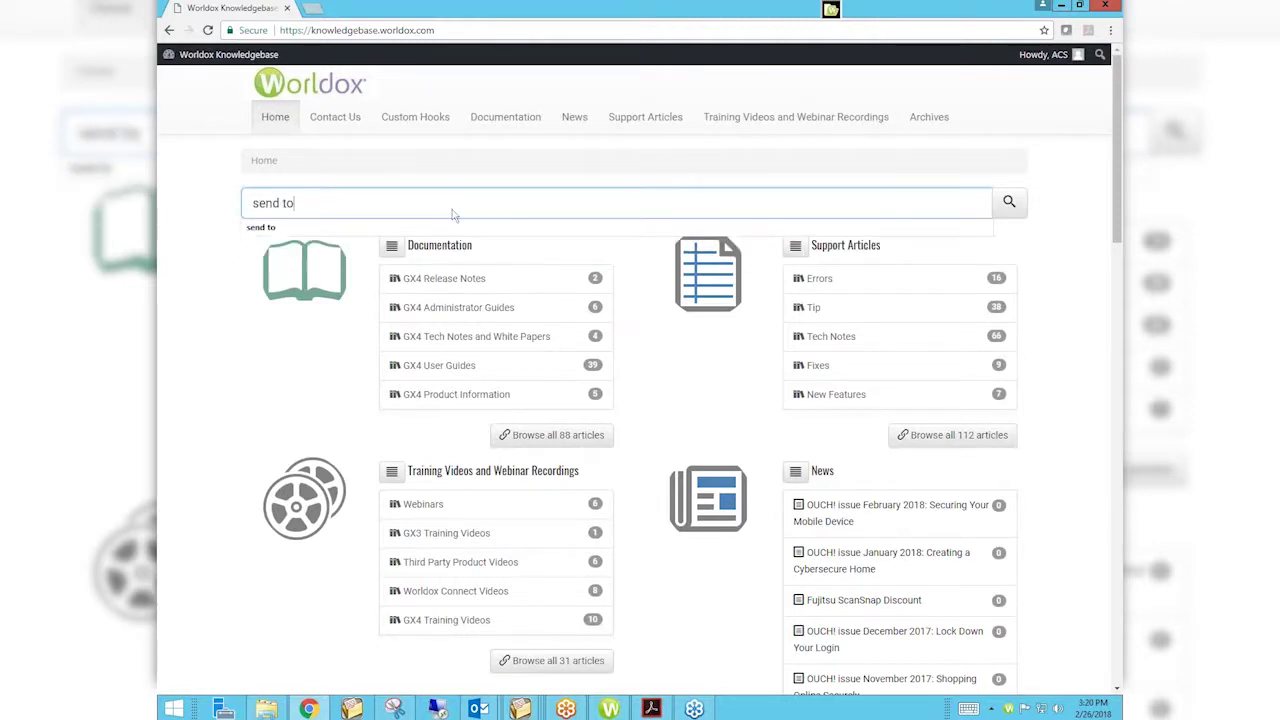
pyautogui.press('Return')
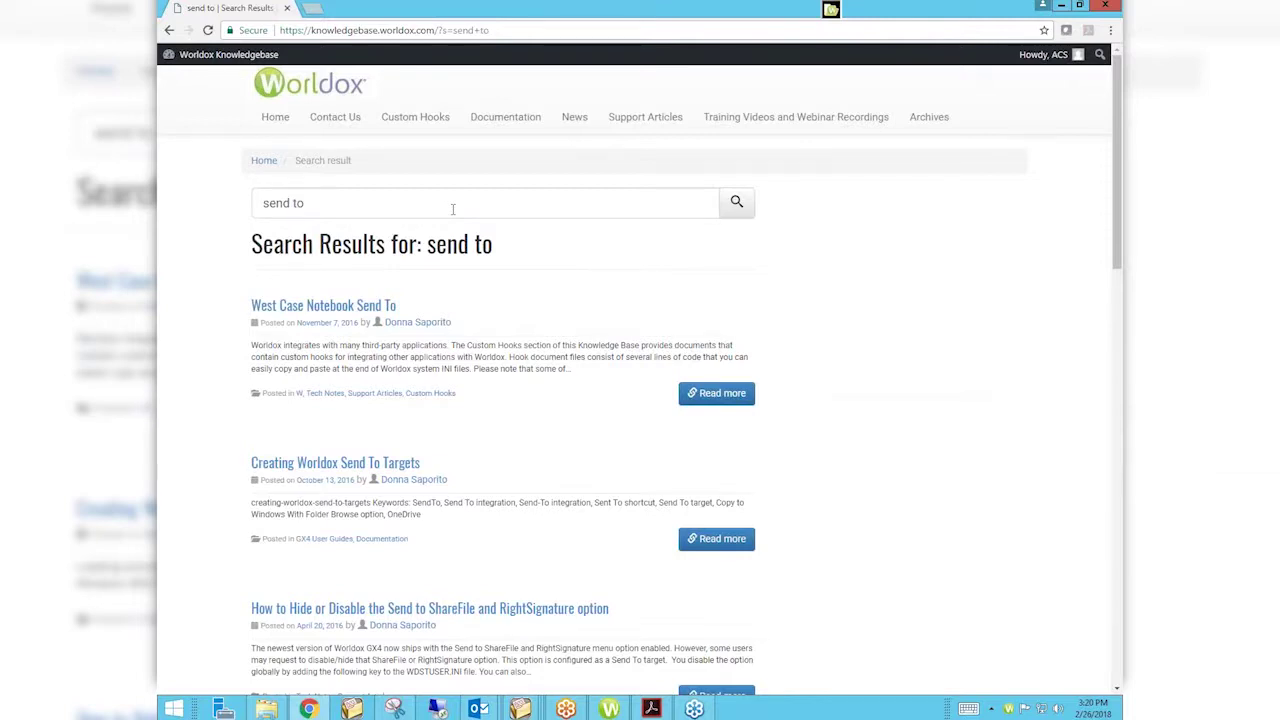
# Switch back to Worldox, cancel editing the Copy to Worldox Folder target, and close the Send To Add/Edit window
pyautogui.hotkey('alt', 'Tab')
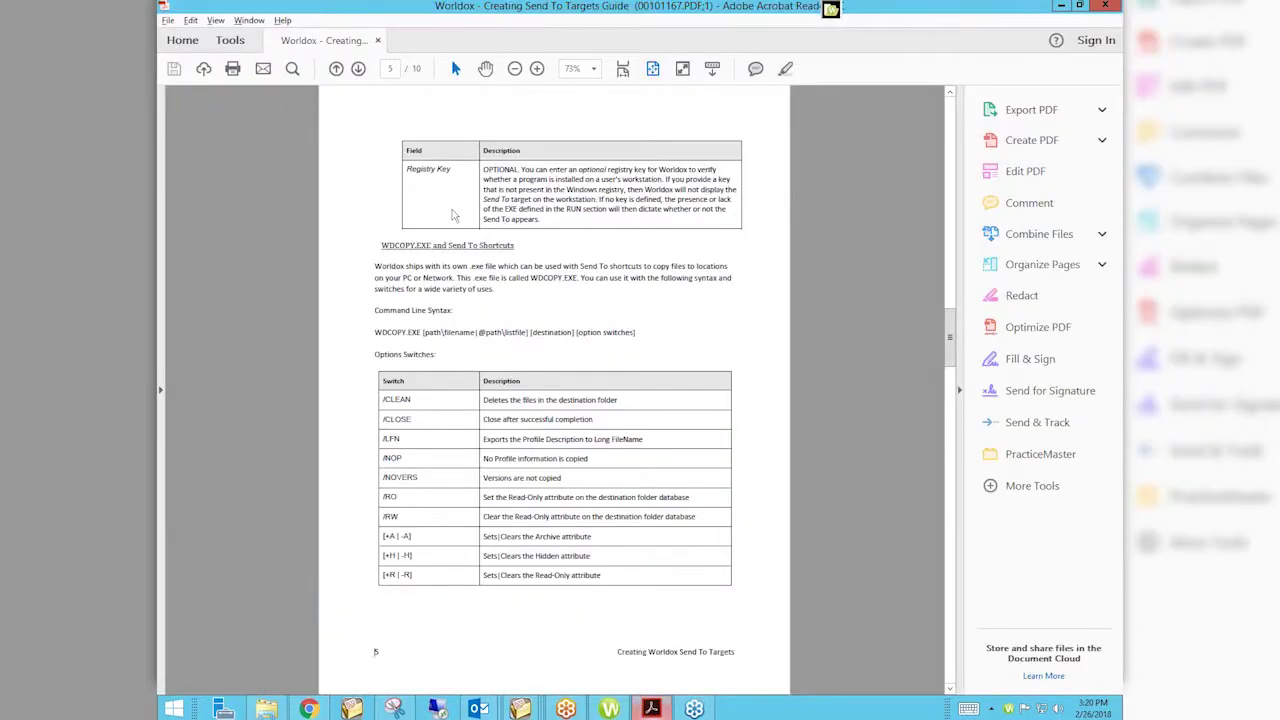
pyautogui.click(610, 709)
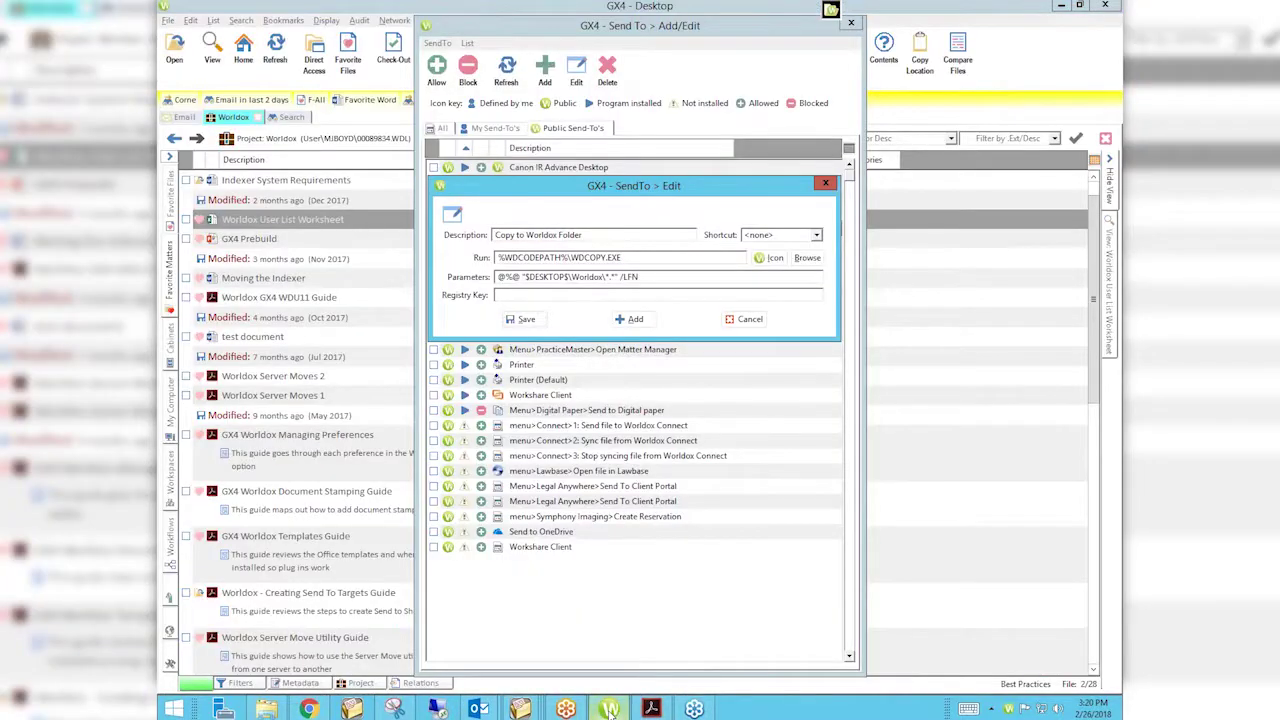
pyautogui.click(745, 319)
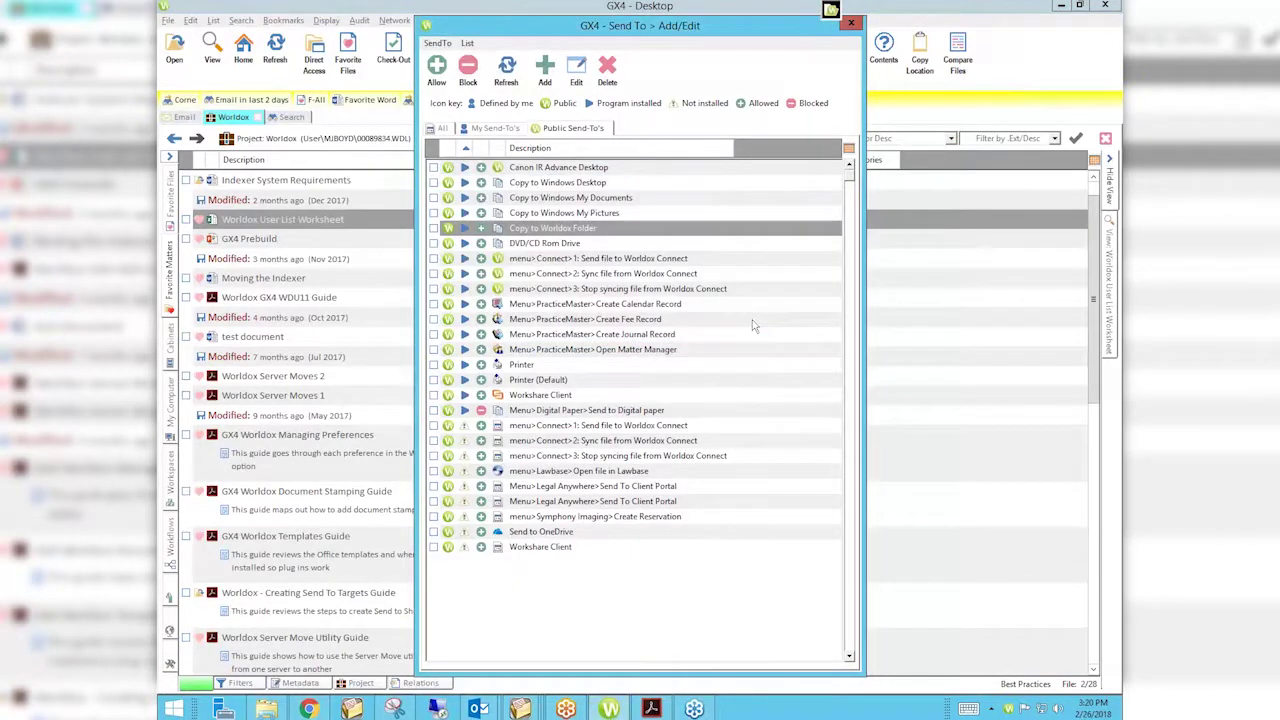
pyautogui.click(851, 22)
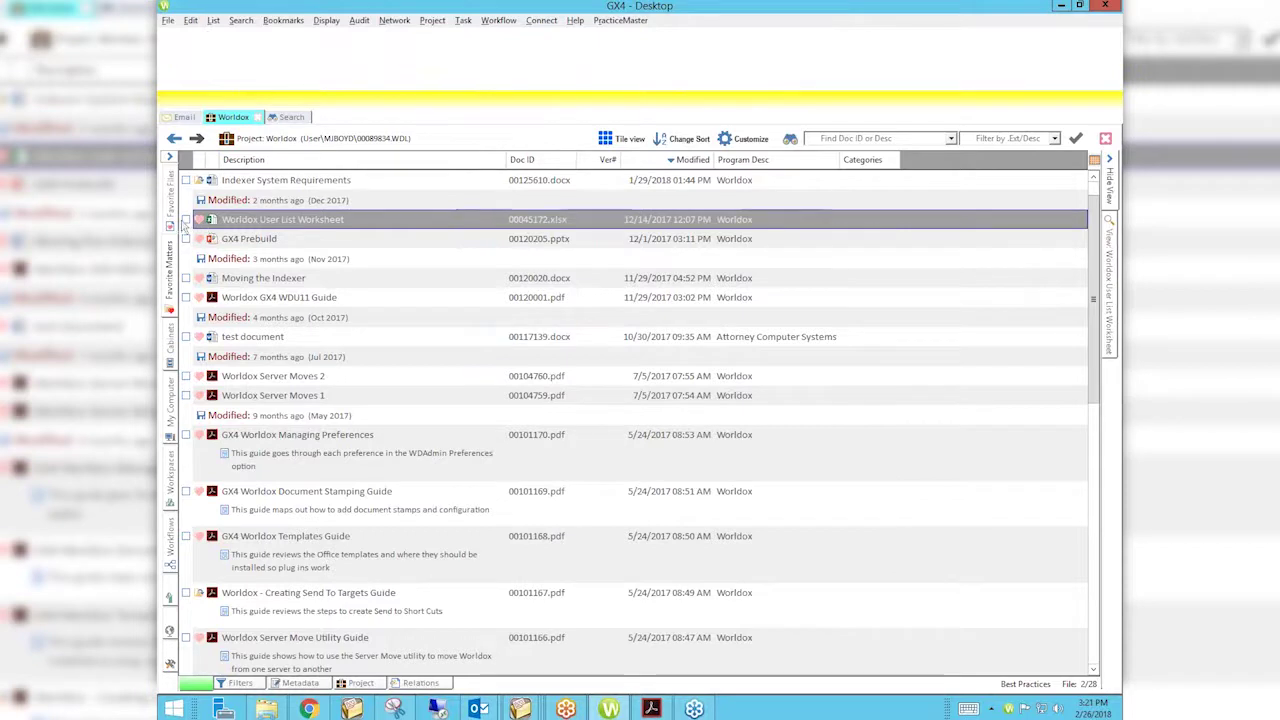
# Reopen the Send To Add/Edit window from the Worldox User List Worksheet and review the My Send-To's and Public Send-To's lists
pyautogui.rightClick(336, 226)
pyautogui.moveTo(355, 248)
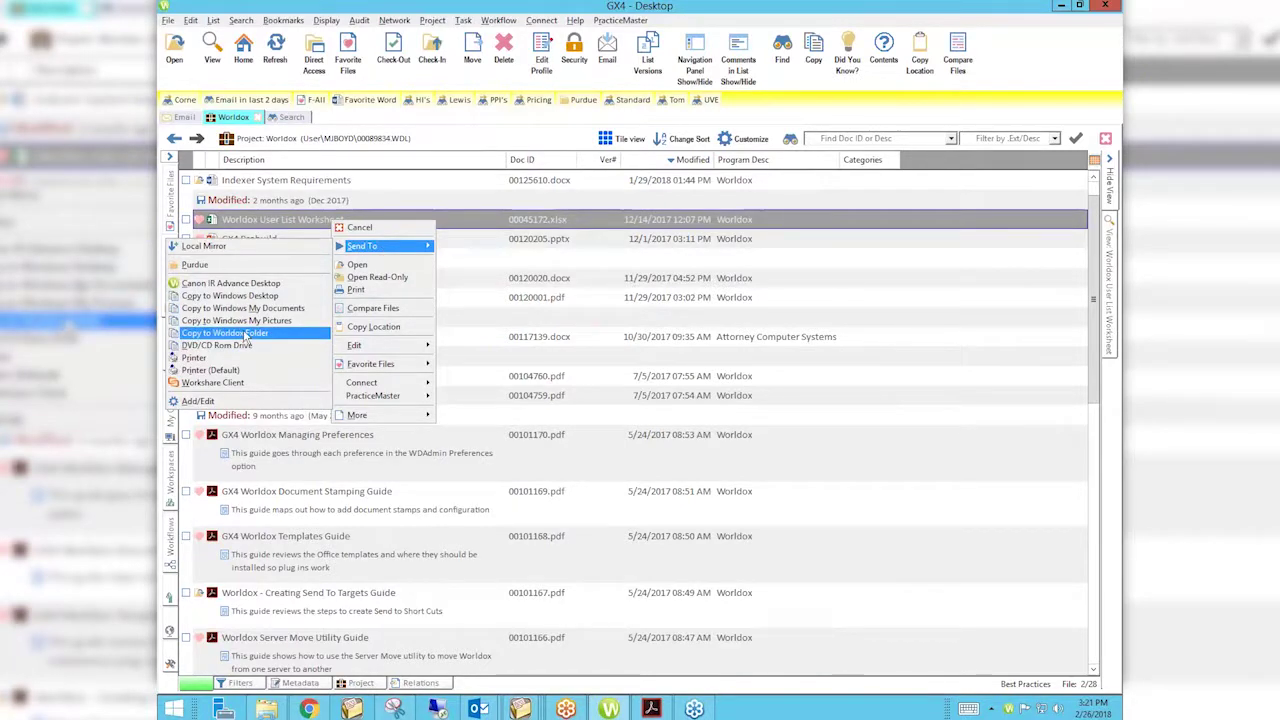
pyautogui.click(200, 401)
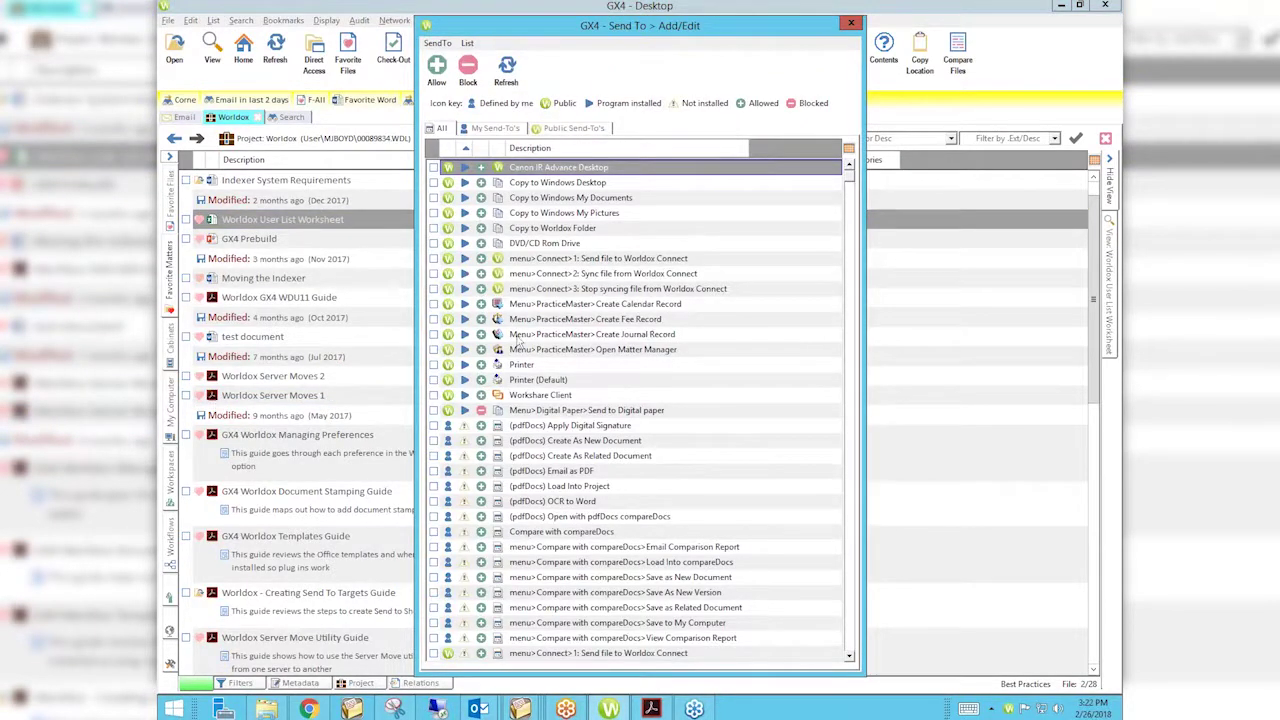
pyautogui.click(553, 130)
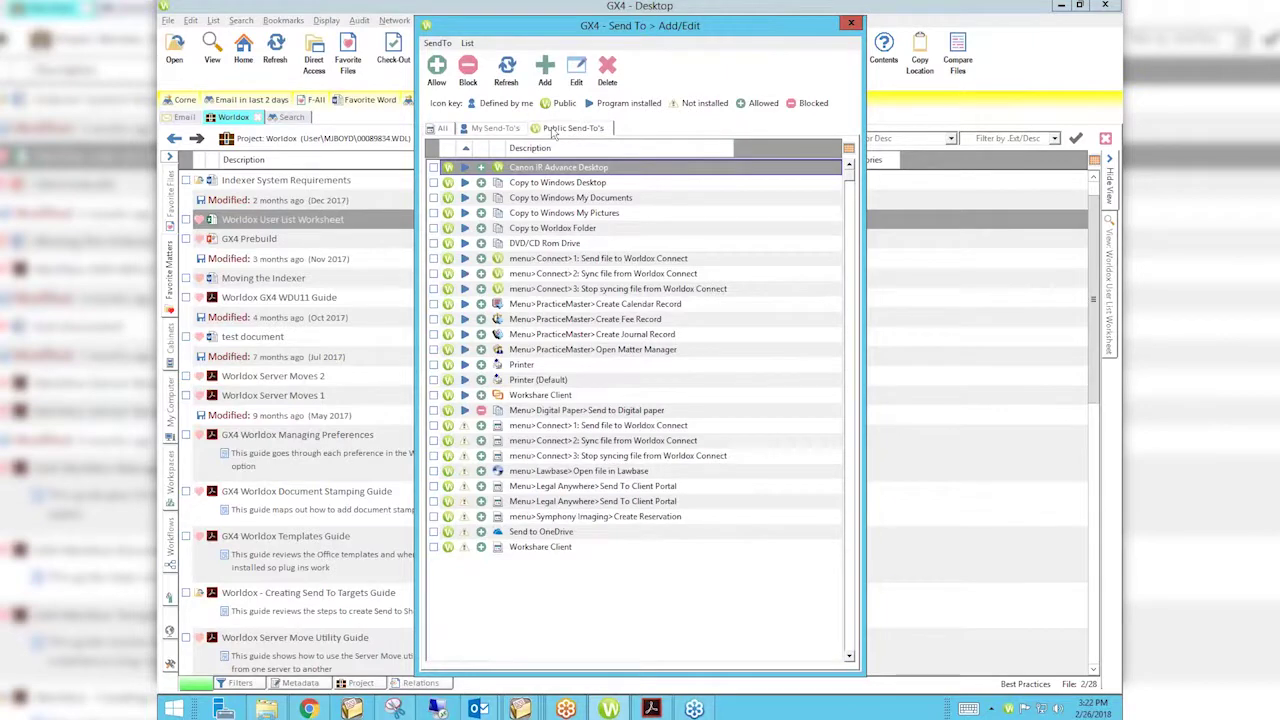
pyautogui.click(495, 129)
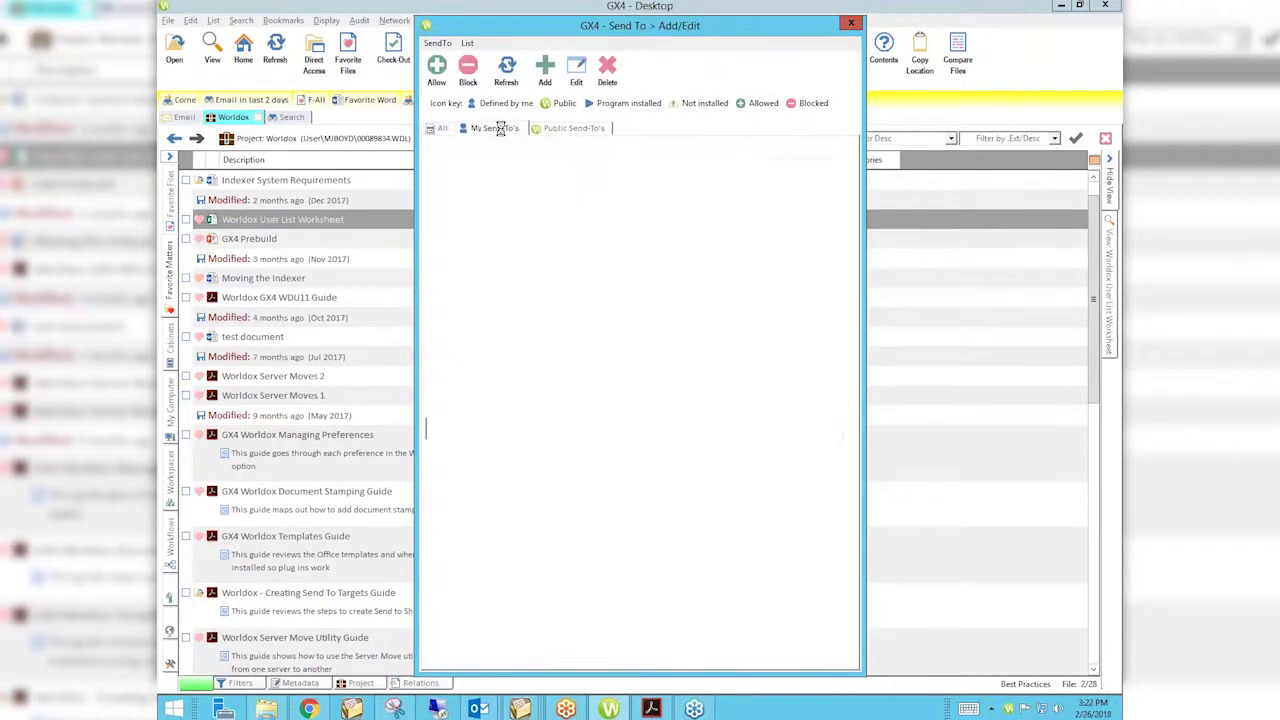
pyautogui.click(558, 130)
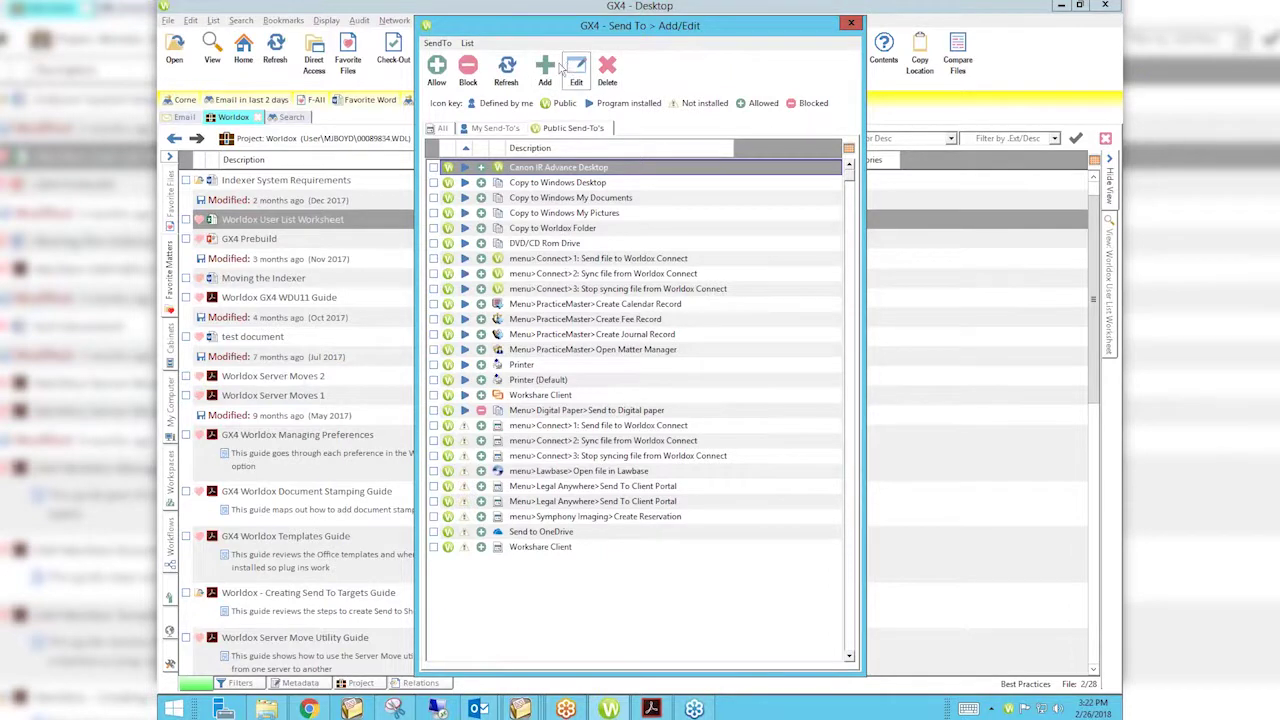
# Inspect the public Canon IR Advance Desktop target's settings, cancel the edit, and close the Send To Add/Edit window
pyautogui.click(574, 88)
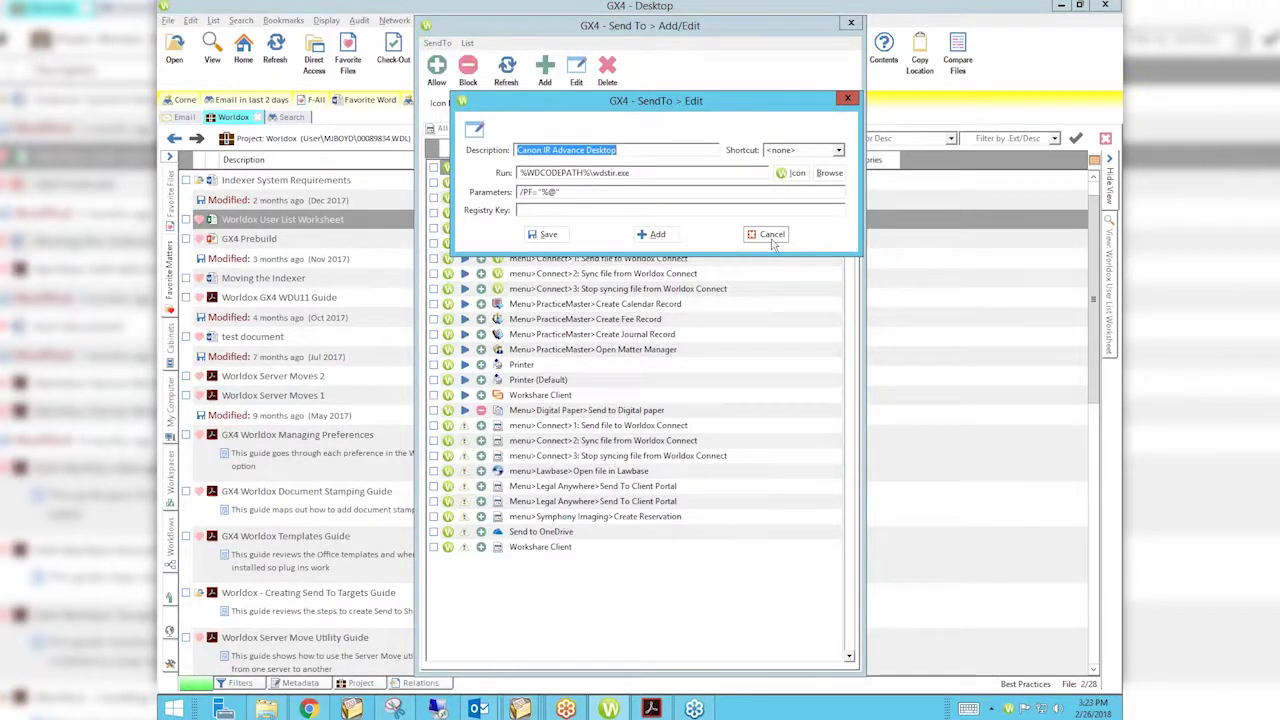
pyautogui.click(772, 243)
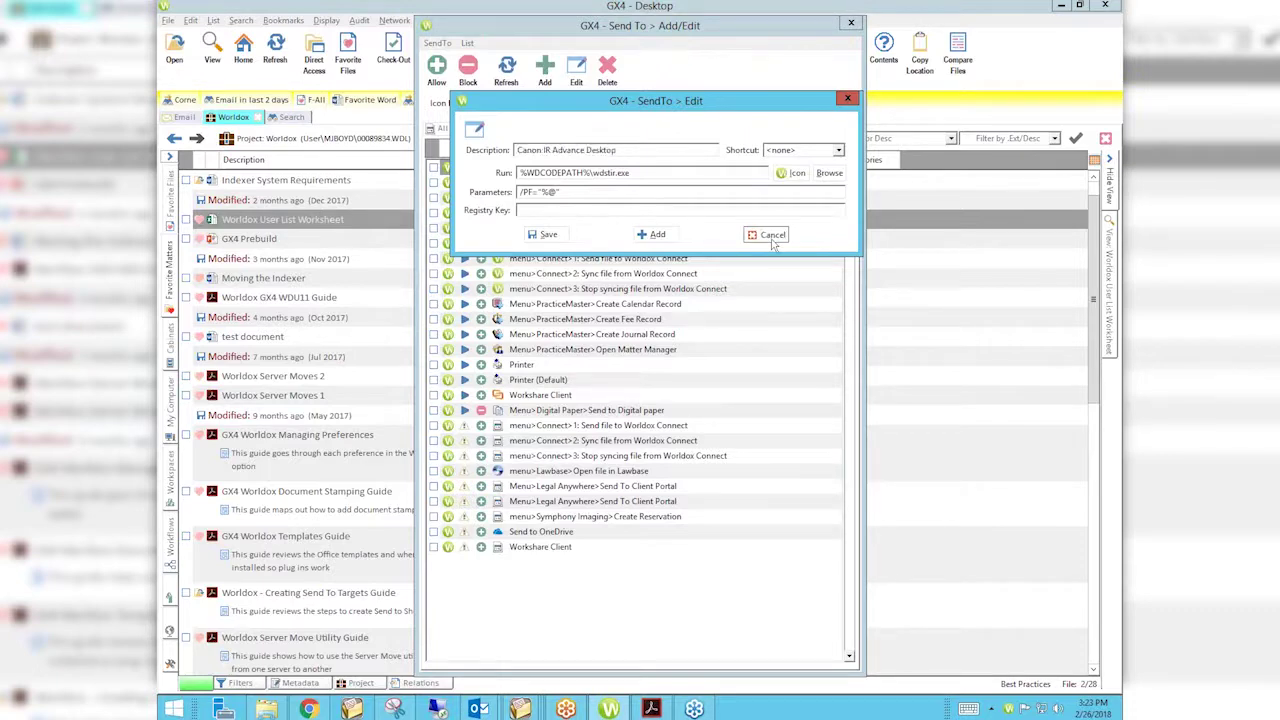
pyautogui.click(852, 23)
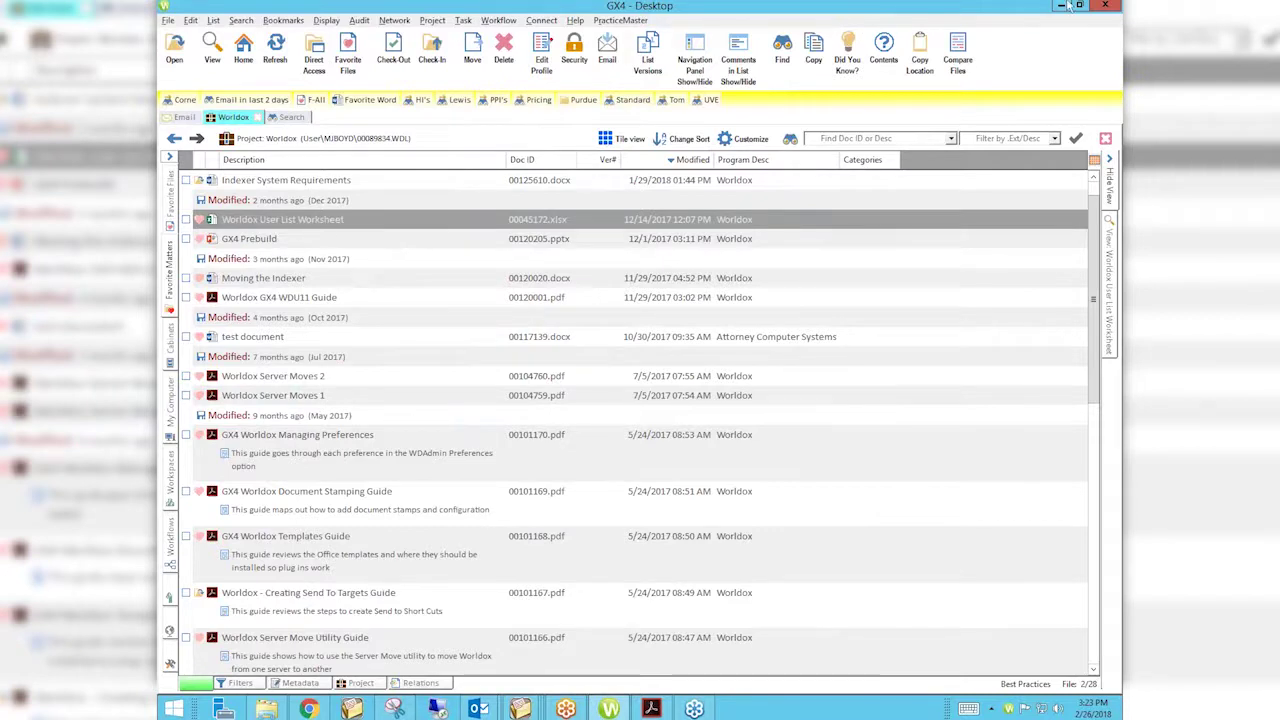
pyautogui.click(309, 709)
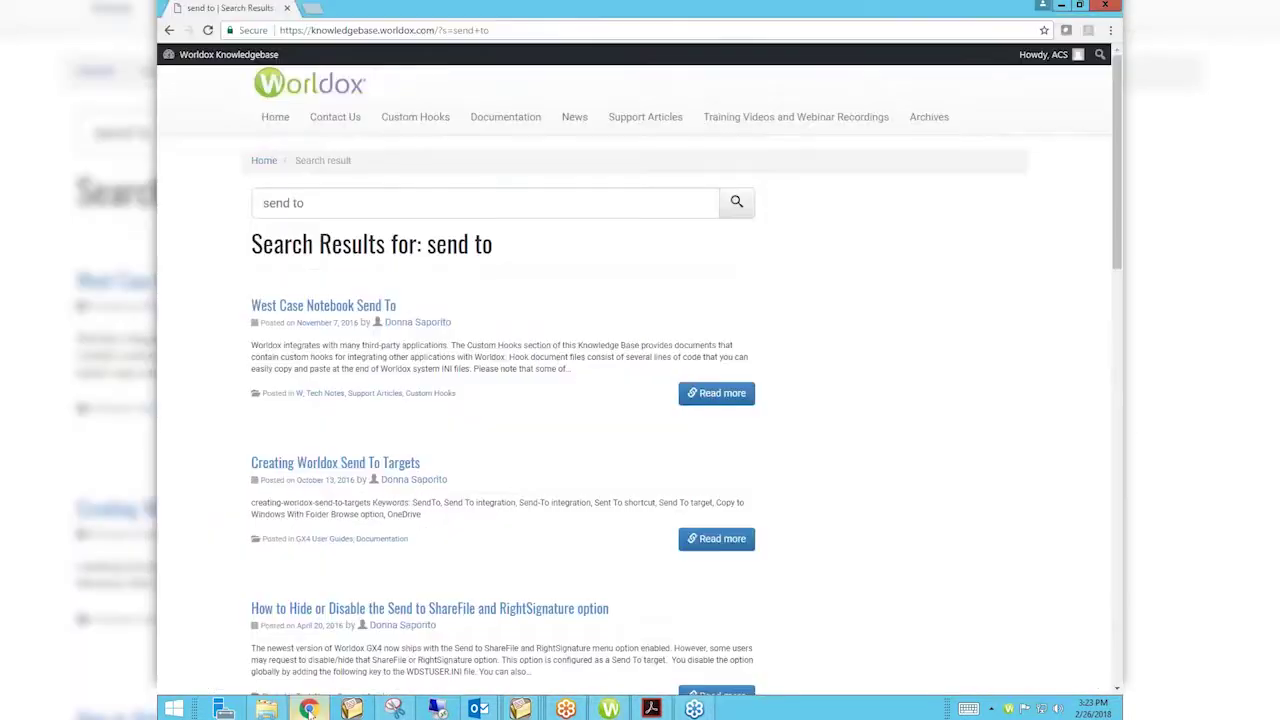
pyautogui.hotkey('ctrl', 'l')
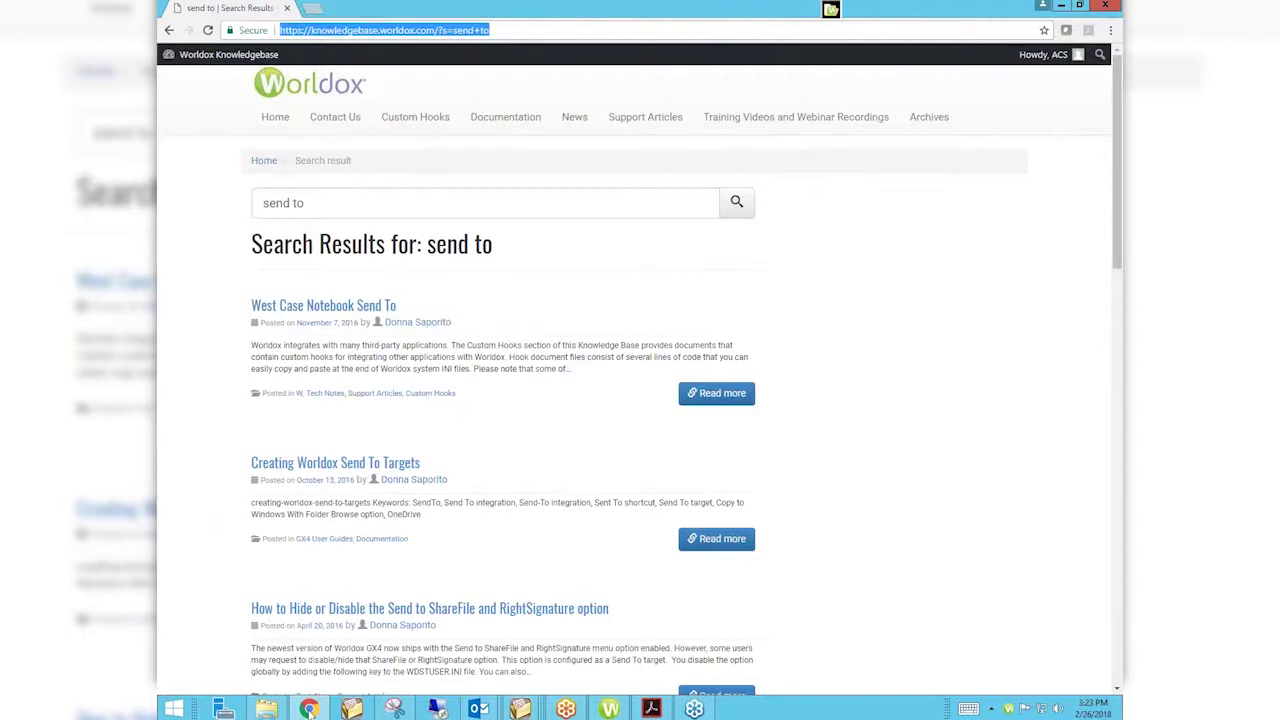
pyautogui.write('att')
pyautogui.press('Down')
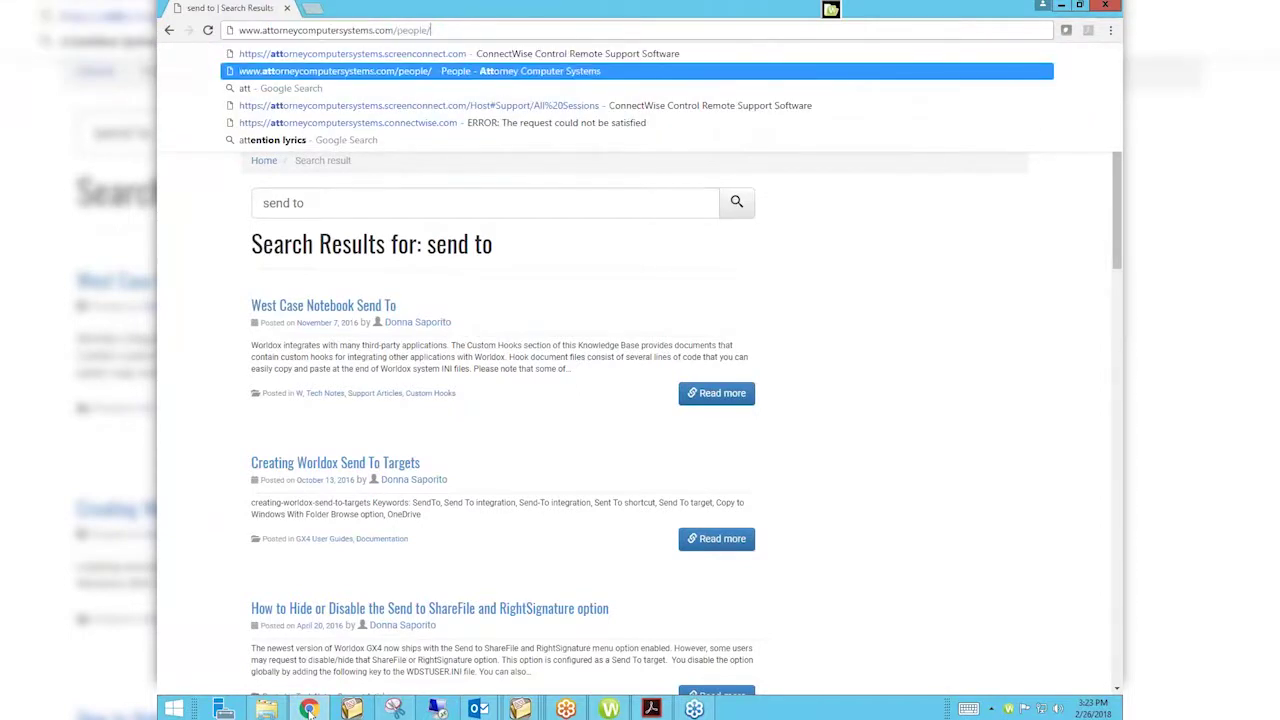
pyautogui.press('Return')
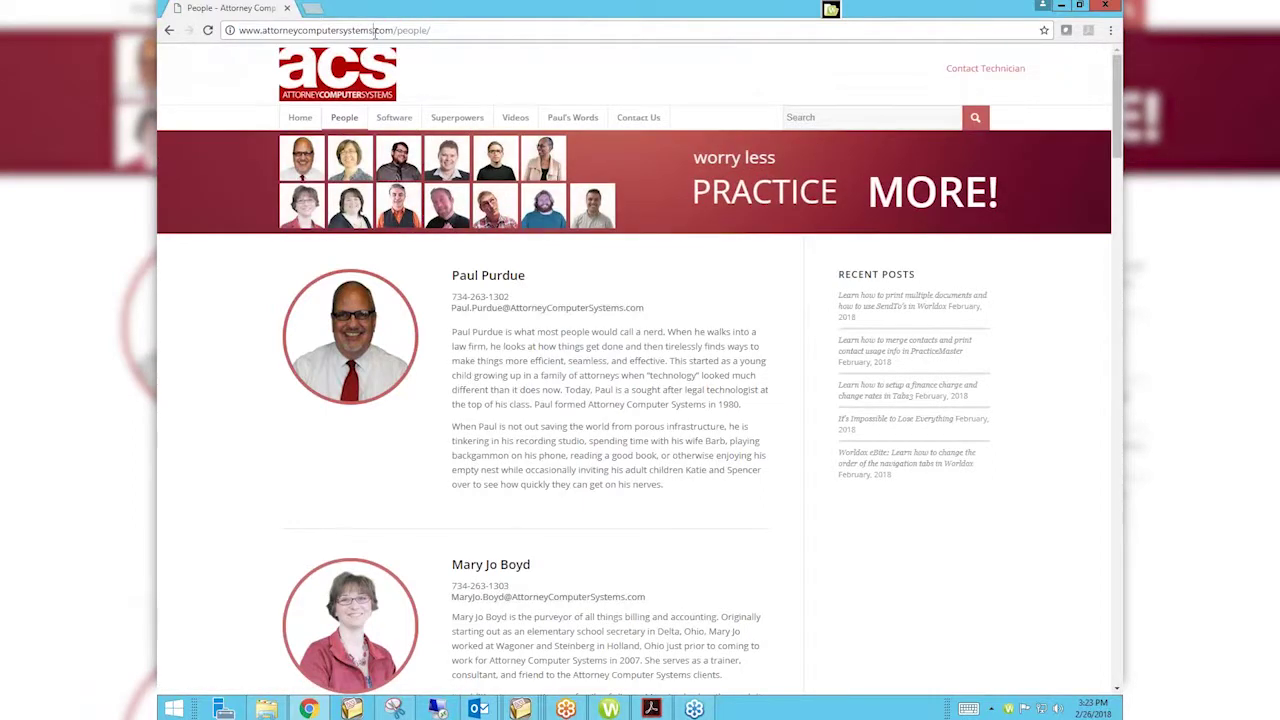
pyautogui.moveTo(375, 31); pyautogui.dragTo(369, 31)
# Open the Attorney Computer Systems Videos page and look through its video categories
pyautogui.moveTo(517, 120)
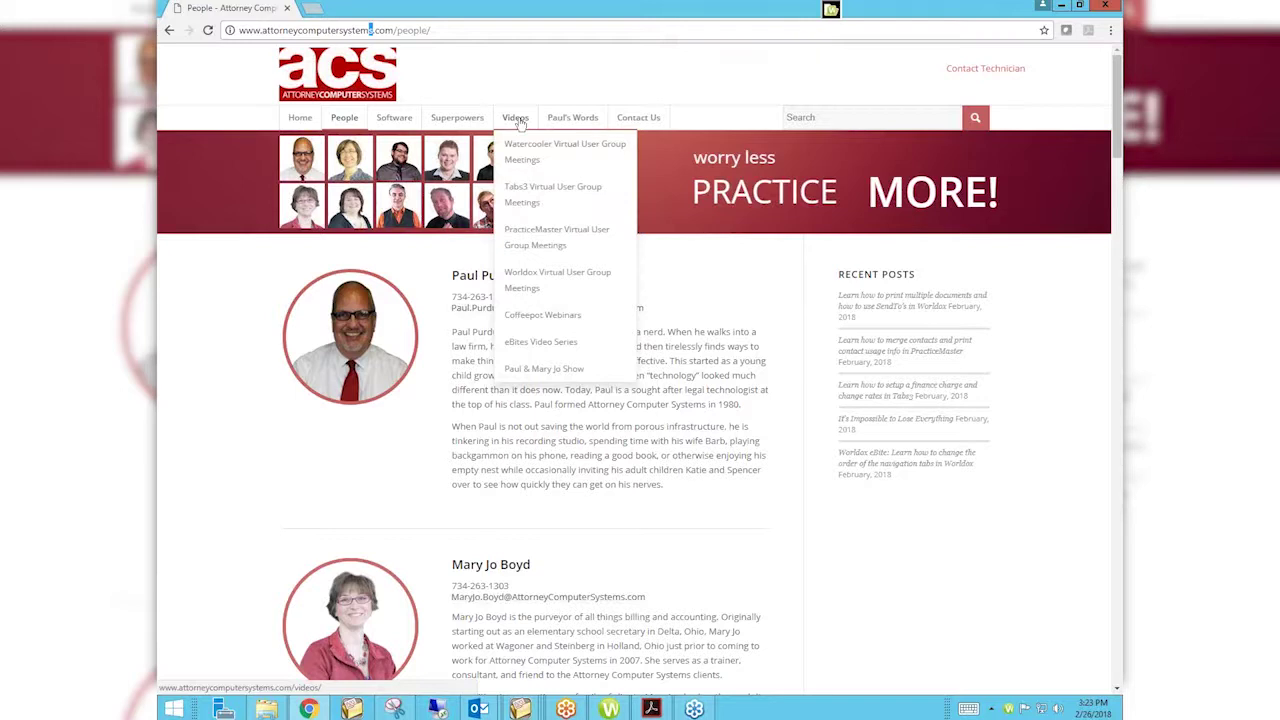
pyautogui.click(515, 118)
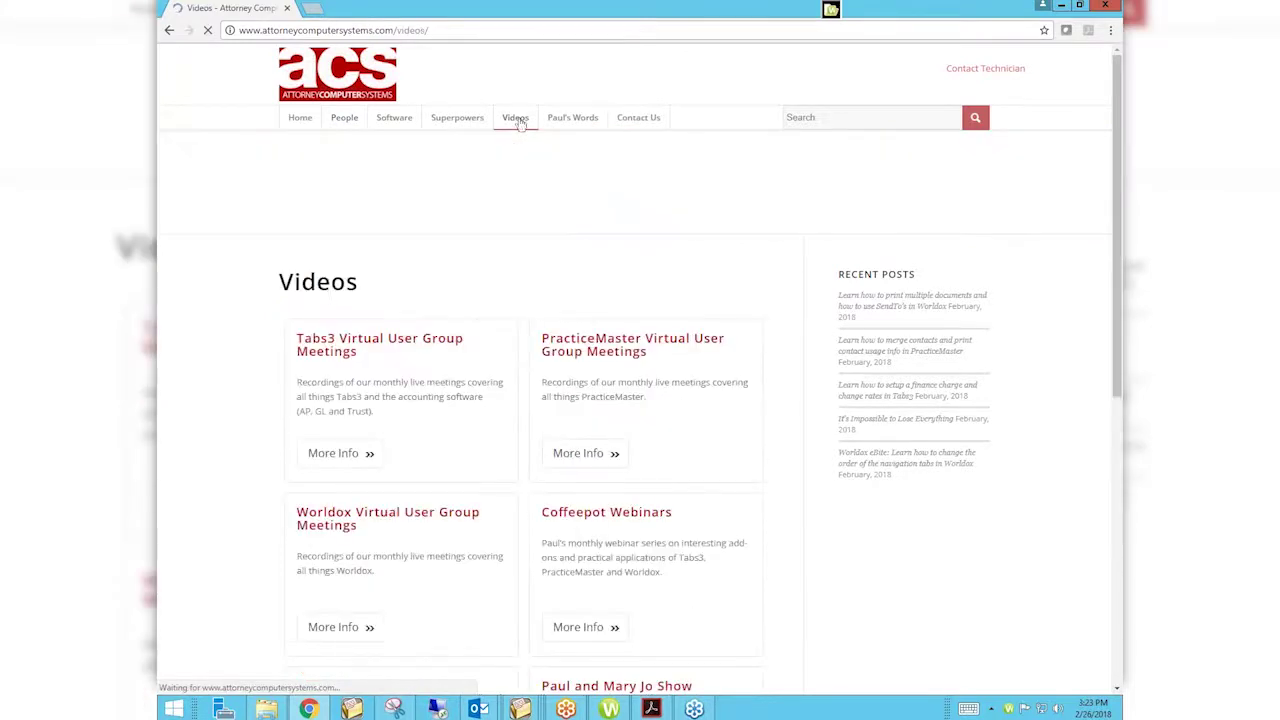
pyautogui.scroll(-1, 518, 120)
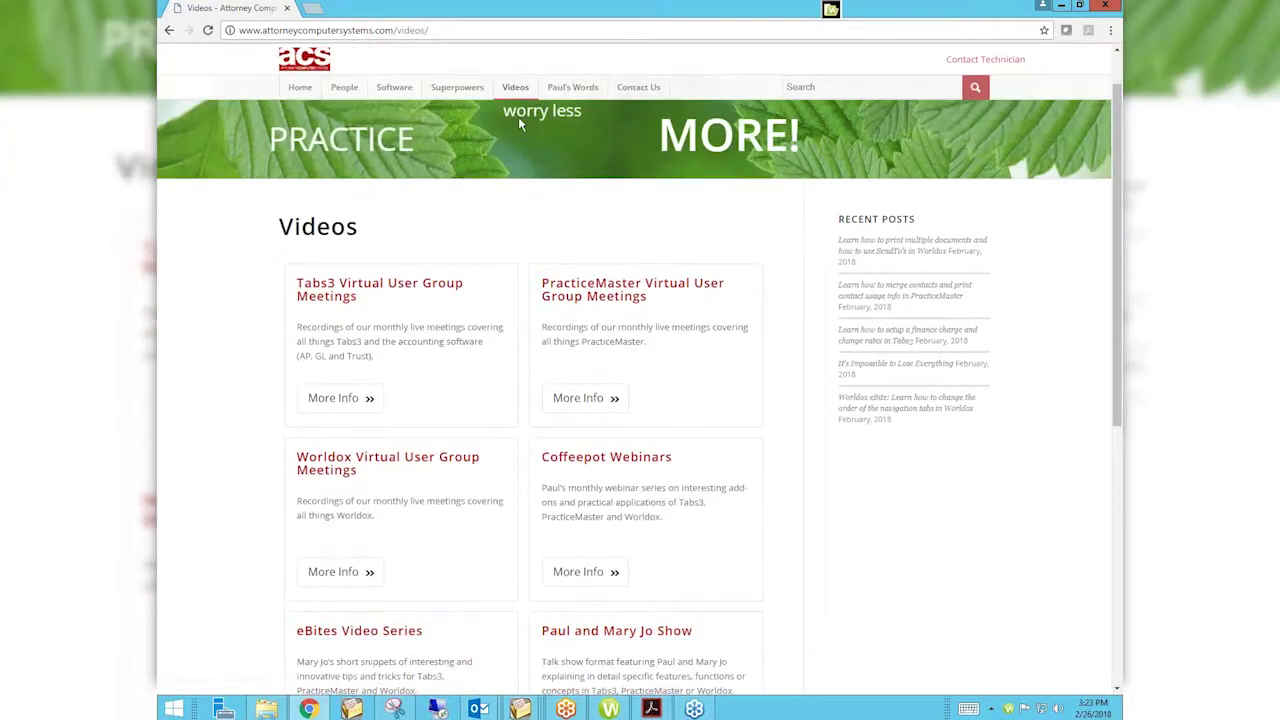
pyautogui.scroll(-3, 518, 120)
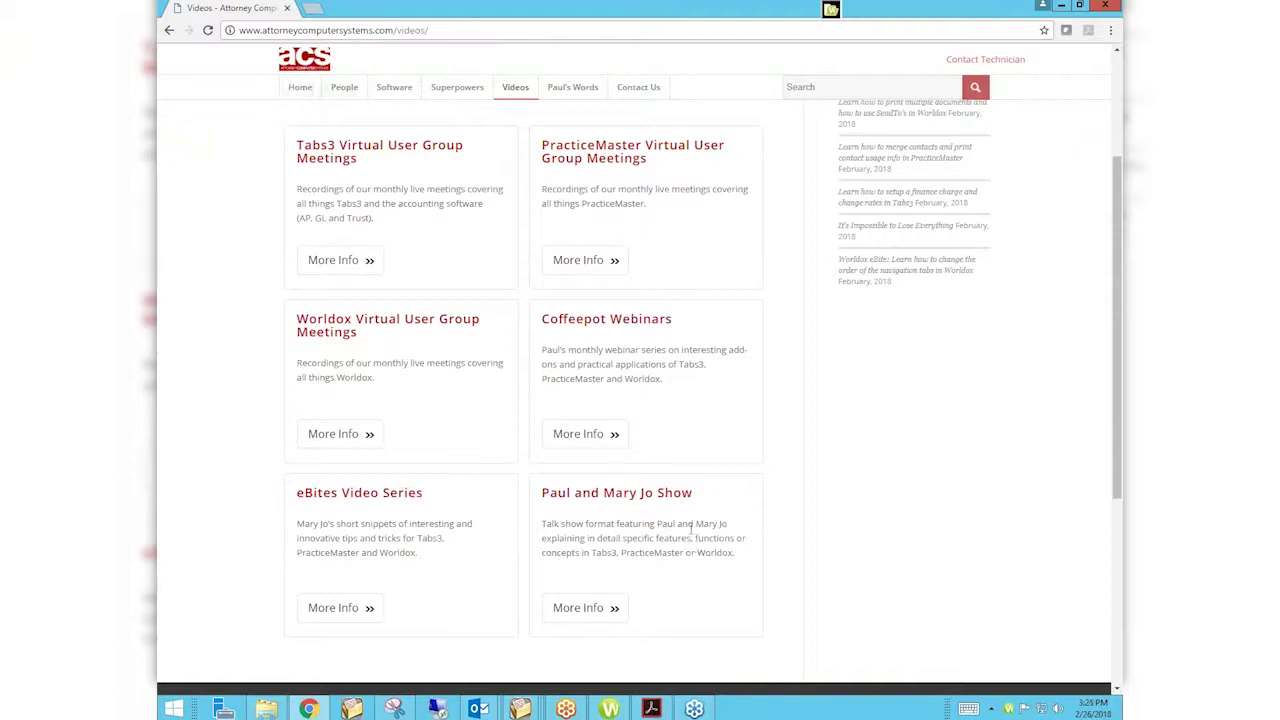
# Open the Tabs3 Virtual User Group Meetings page and browse its upcoming session and recorded meetings
pyautogui.click(341, 262)
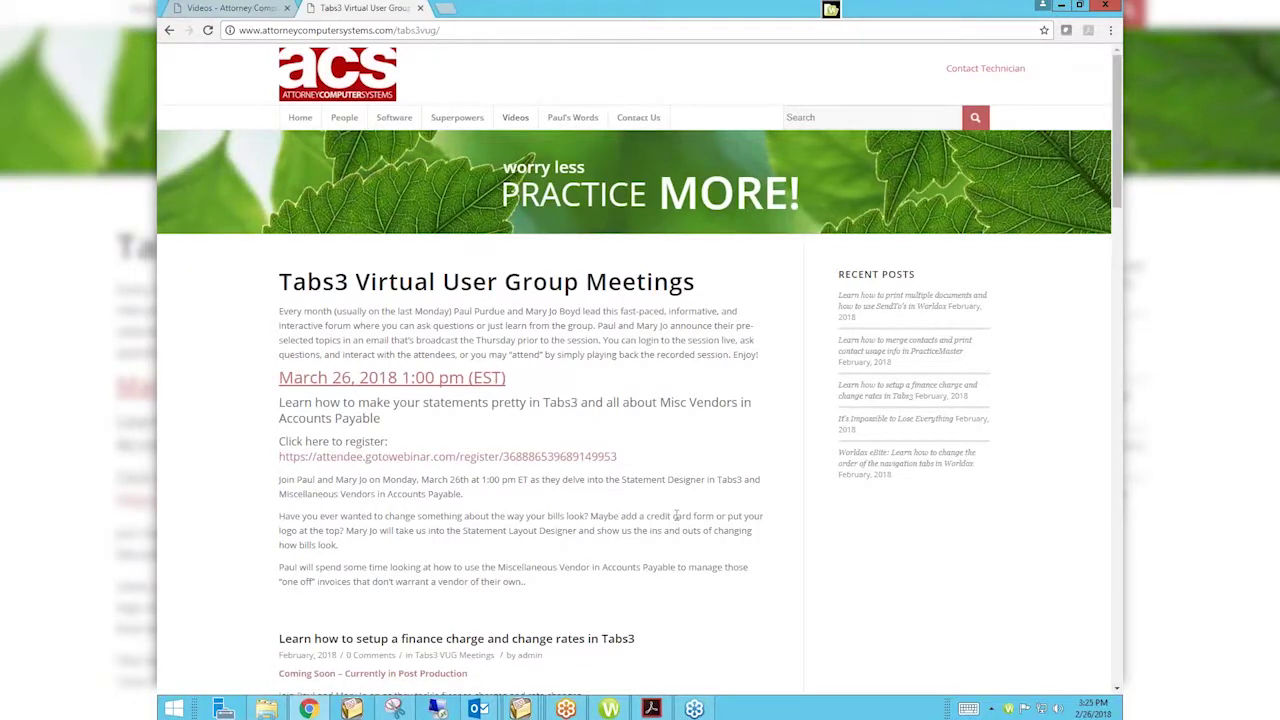
pyautogui.scroll(-3, 676, 515)
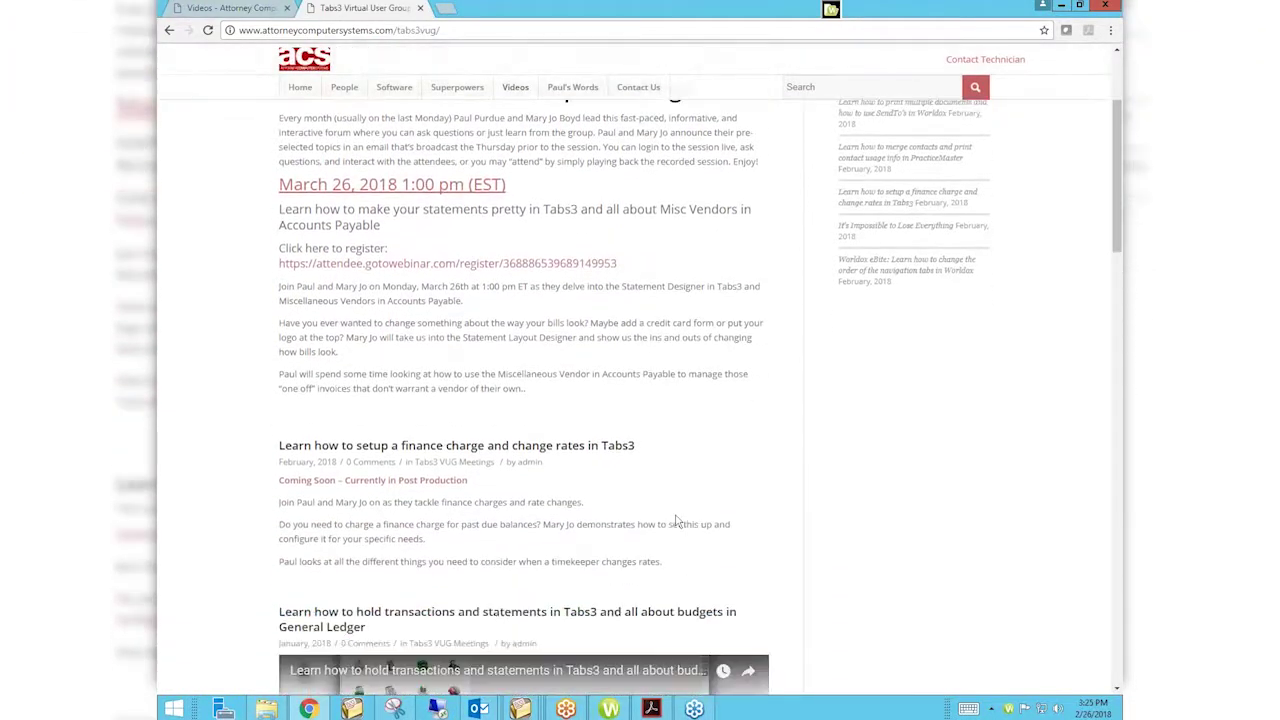
pyautogui.scroll(-3, 676, 520)
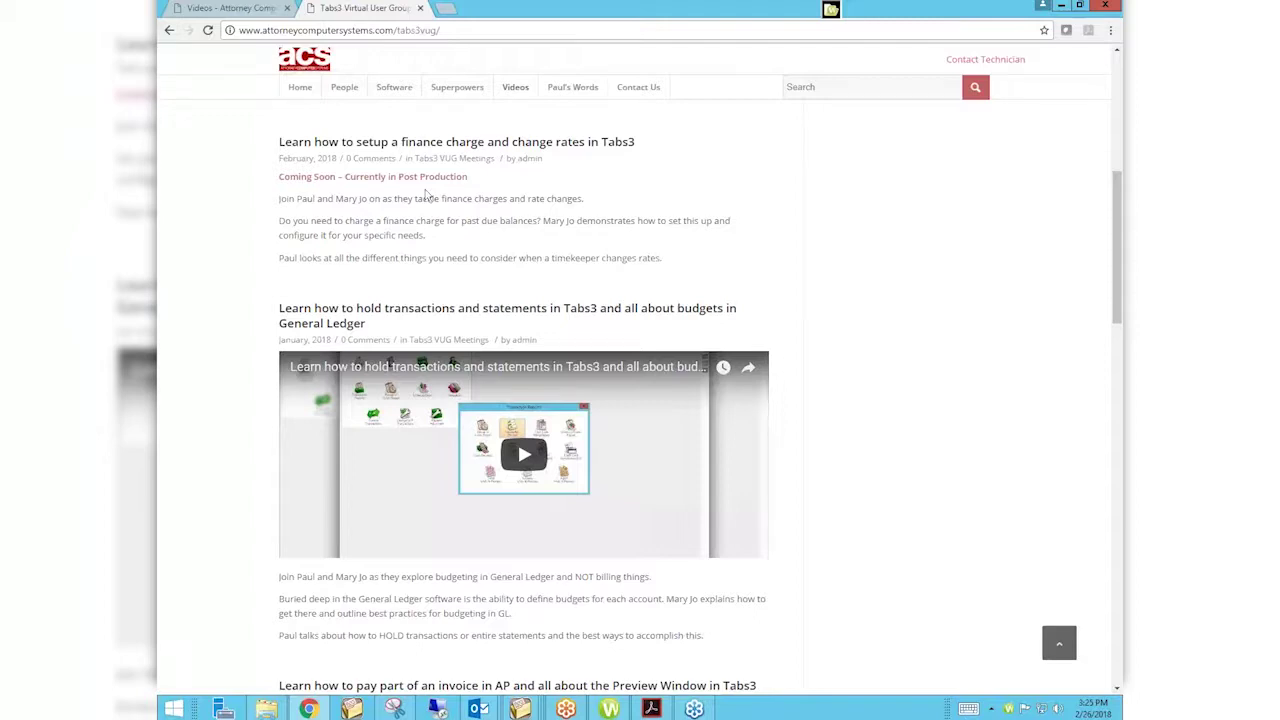
pyautogui.scroll(-2, 851, 410)
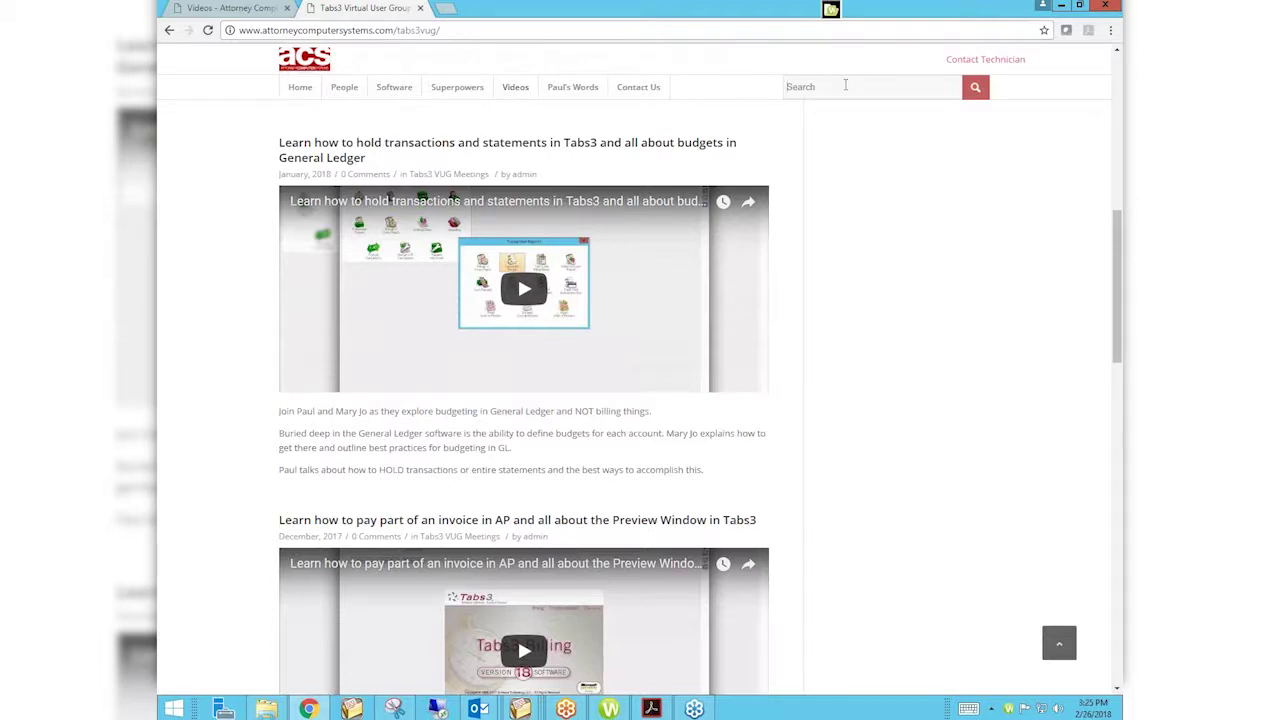
# Search the Attorney Computer Systems site for "send to"
pyautogui.click(845, 86)
pyautogui.write('send to')
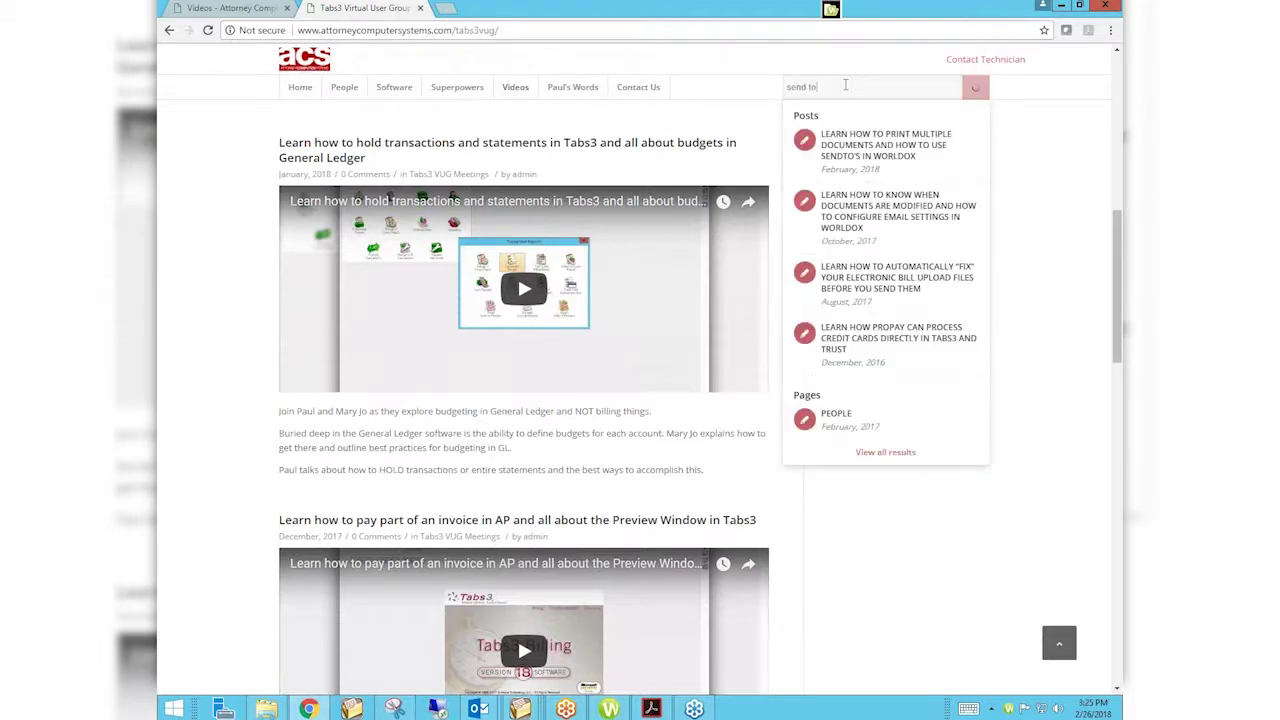
pyautogui.press('Return')
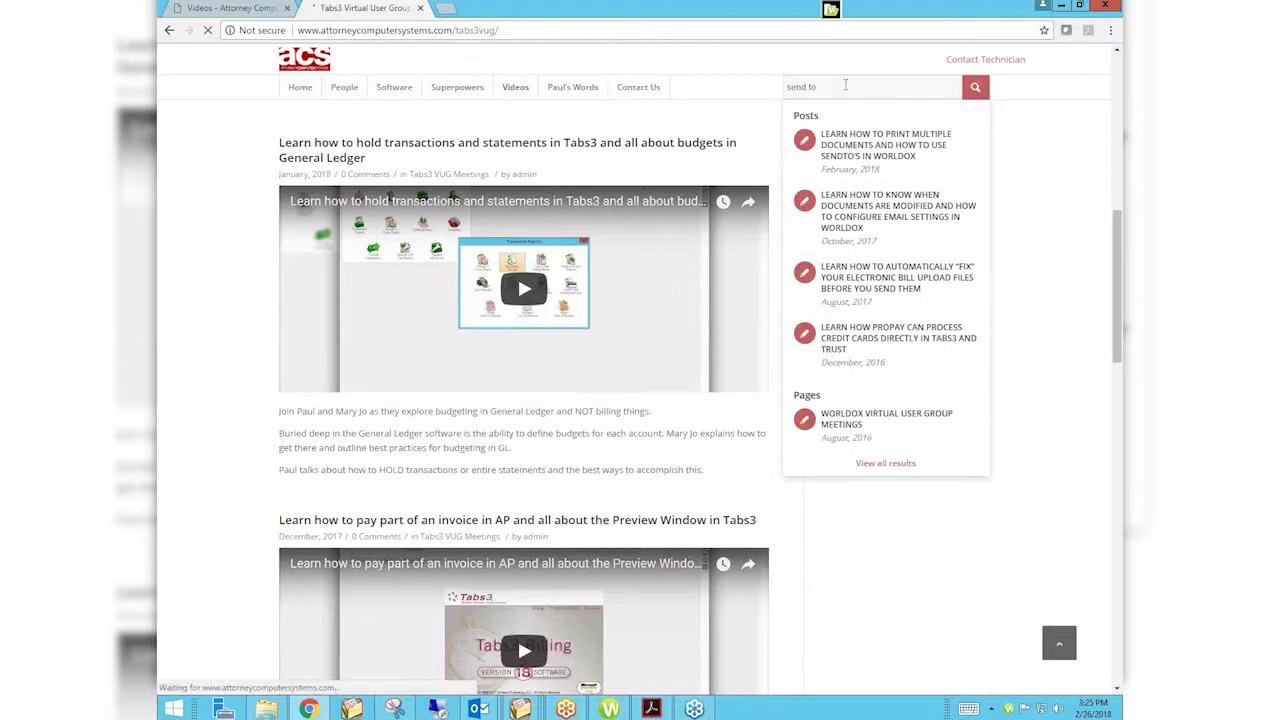